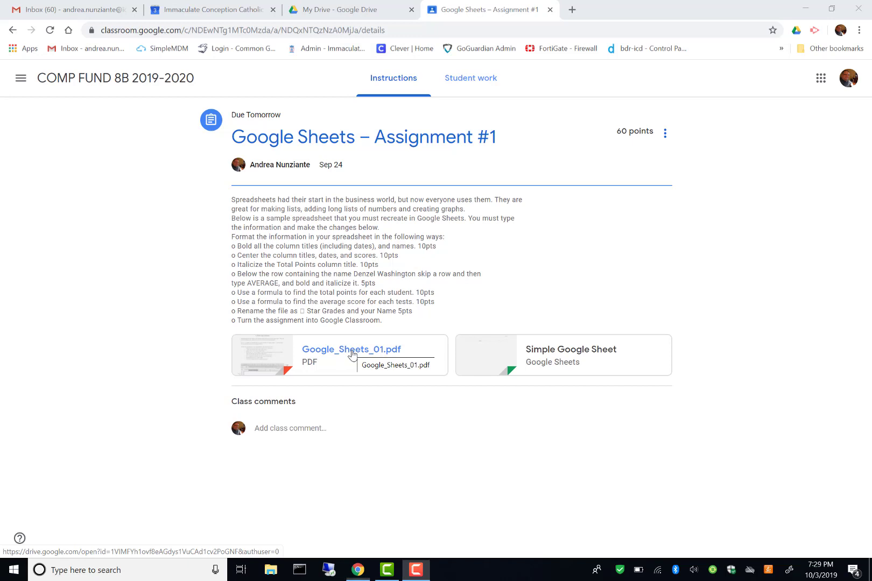
# Open the attached Google_Sheets_01.pdf, review its formatting instructions and sample spreadsheet, and return to the assignment page
pyautogui.click(353, 350)
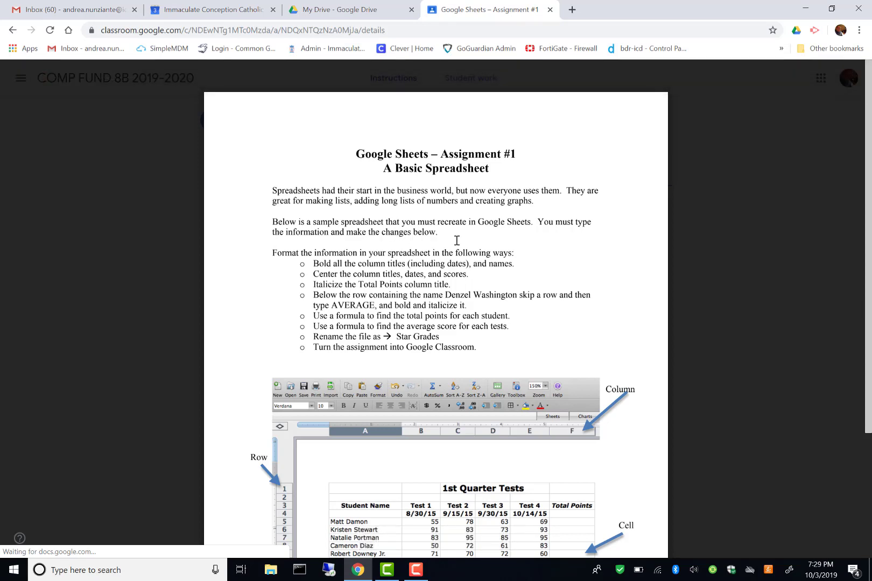
pyautogui.scroll(-3, 457, 240)
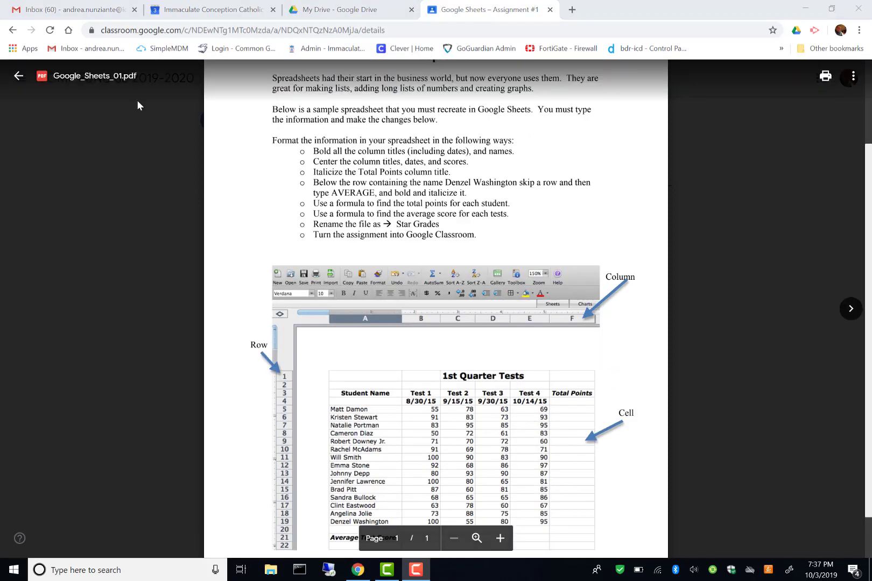
pyautogui.click(18, 77)
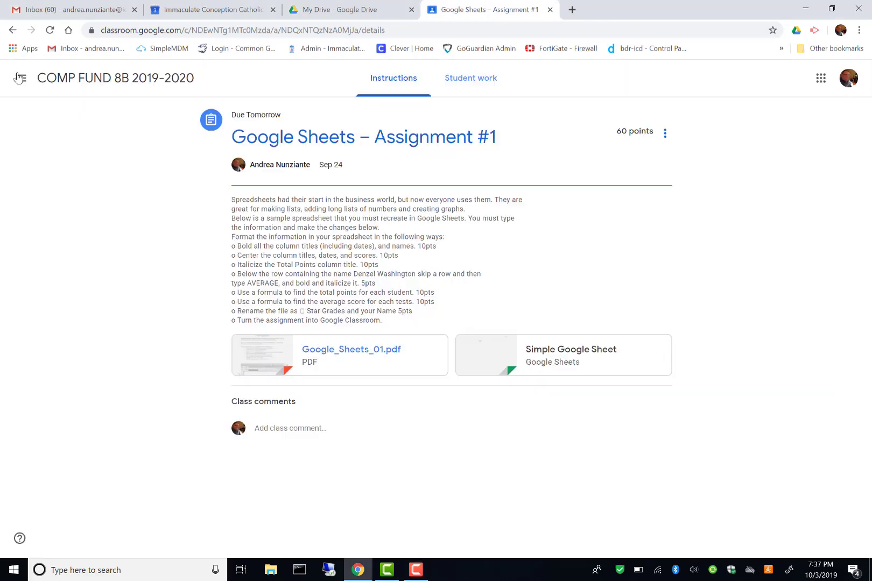
# Open the attached Simple Google Sheet spreadsheet from the assignment page
pyautogui.click(496, 355)
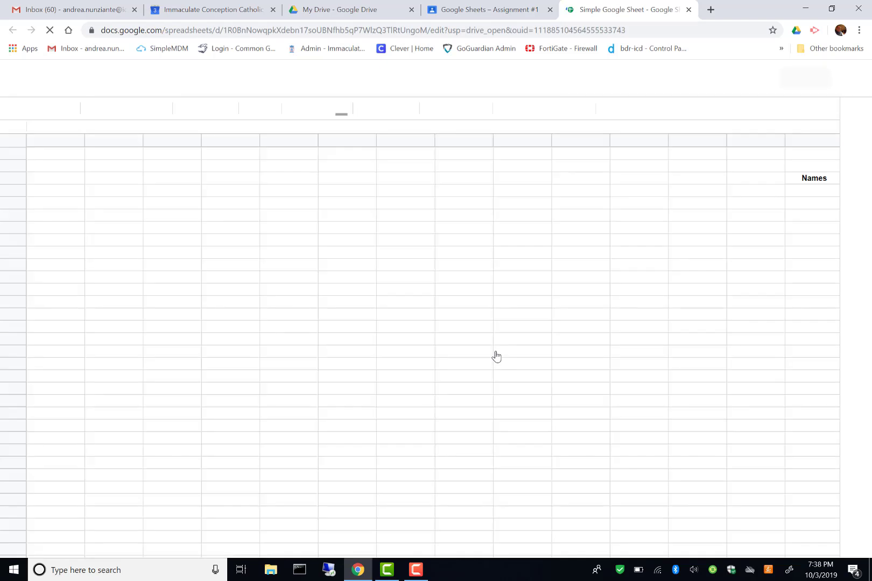
pyautogui.click(184, 156)
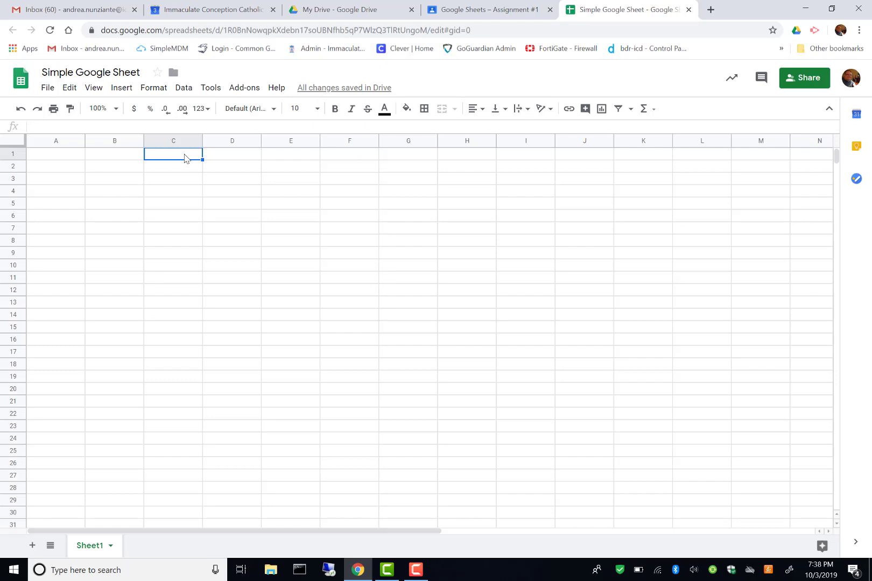
pyautogui.click(116, 71)
pyautogui.doubleClick(116, 72)
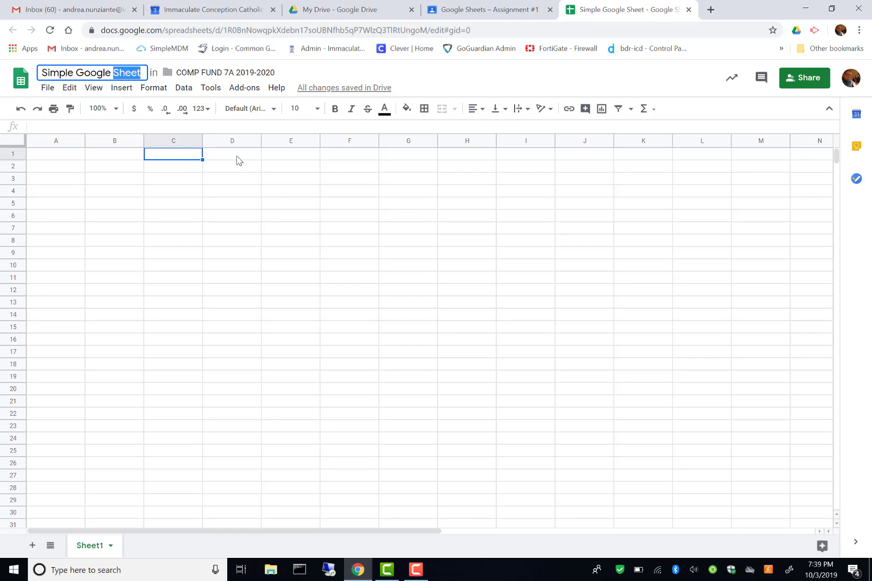
pyautogui.click(237, 158)
pyautogui.click(189, 156)
pyautogui.doubleClick(189, 153)
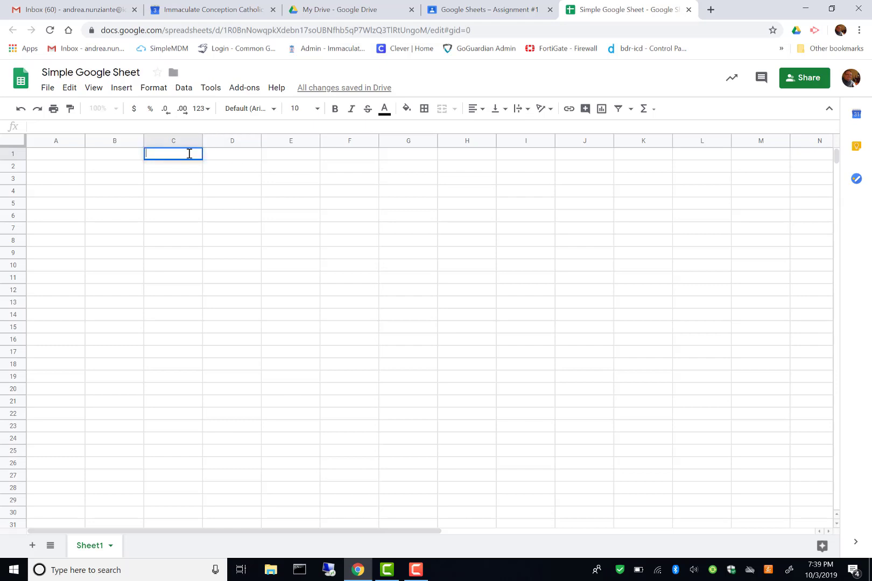
pyautogui.click(221, 156)
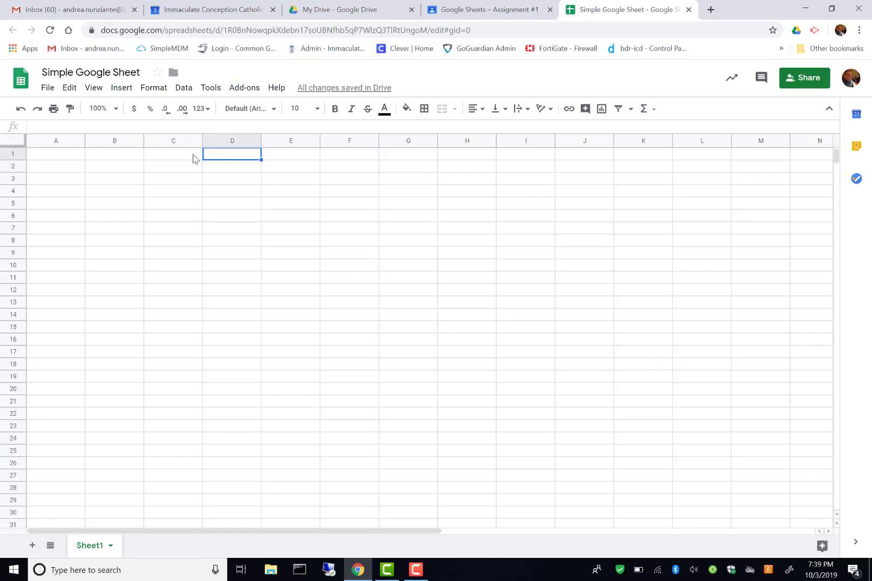
# Merge cells C1 through E1 and enter the title "1st Quarter Tests" in the merged cell
pyautogui.moveTo(194, 155); pyautogui.dragTo(278, 158)
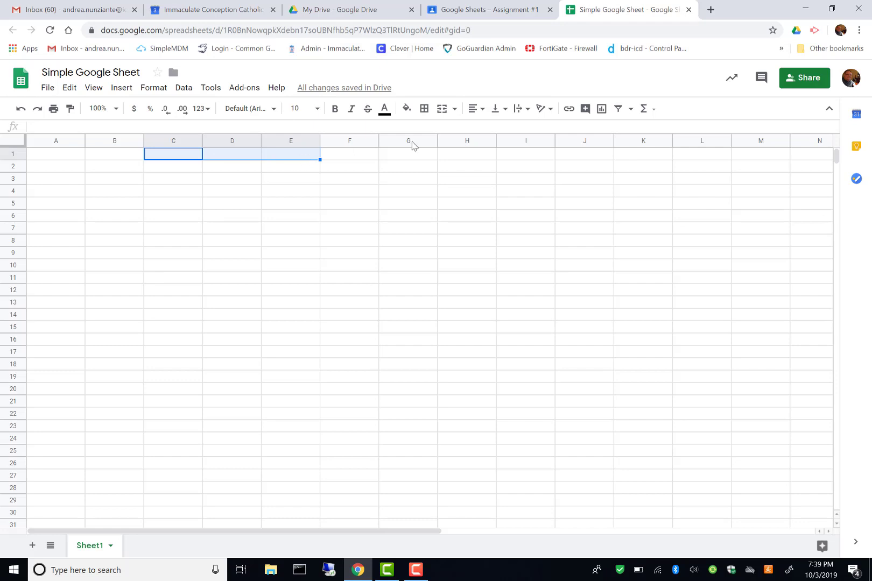
pyautogui.click(442, 110)
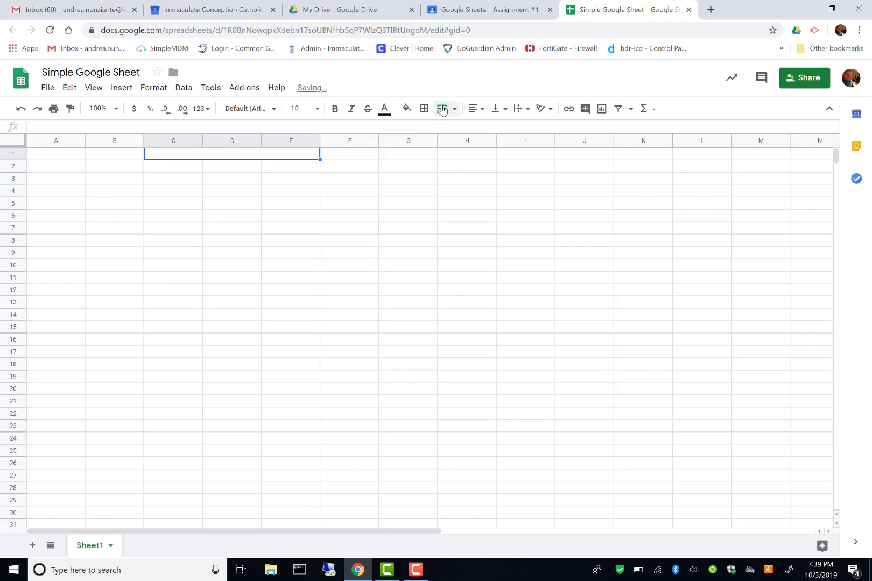
pyautogui.doubleClick(262, 157)
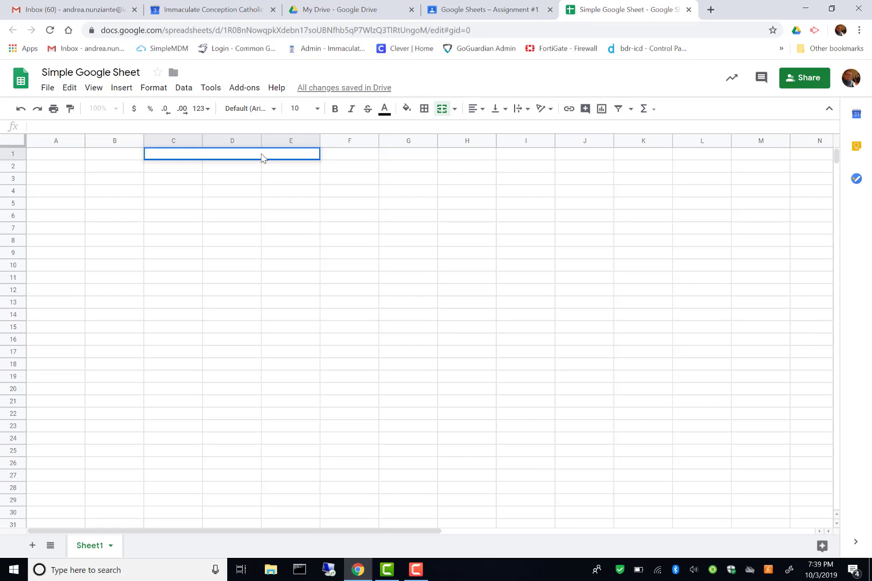
pyautogui.write('1st Quarter Tyest')
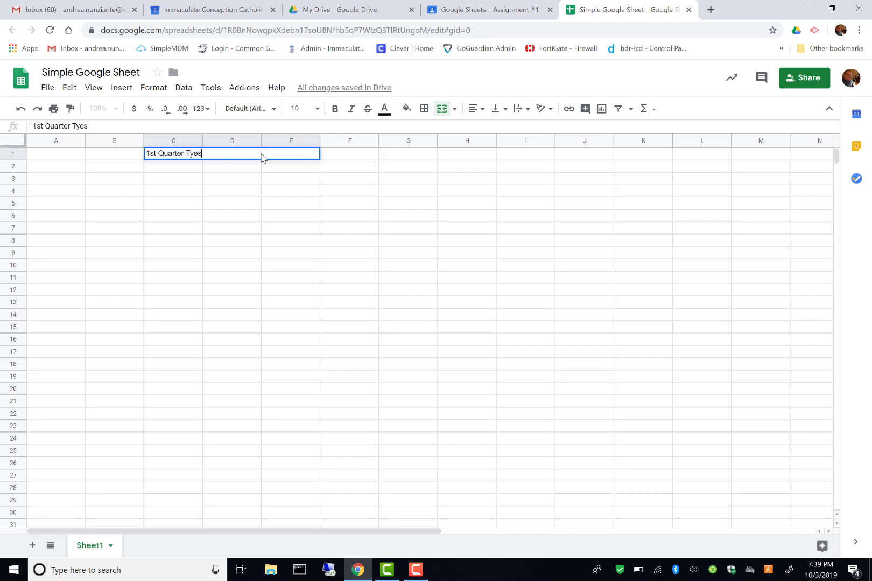
pyautogui.press('BackSpace')
pyautogui.press('BackSpace')
pyautogui.press('BackSpace')
pyautogui.press('BackSpace')
pyautogui.write('ests')
pyautogui.click(364, 158)
# Center the "1st Quarter Tests" title horizontally and make it bold and italic
pyautogui.click(279, 157)
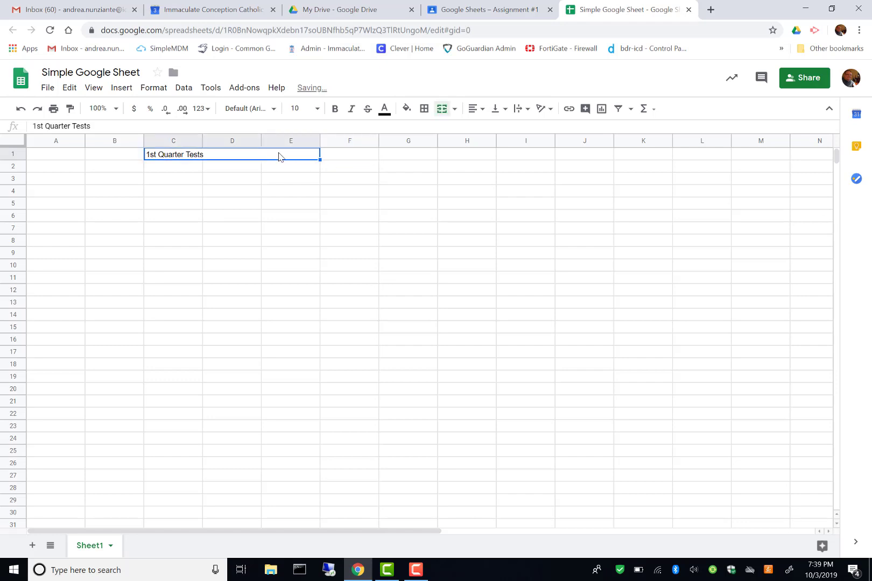
pyautogui.click(475, 110)
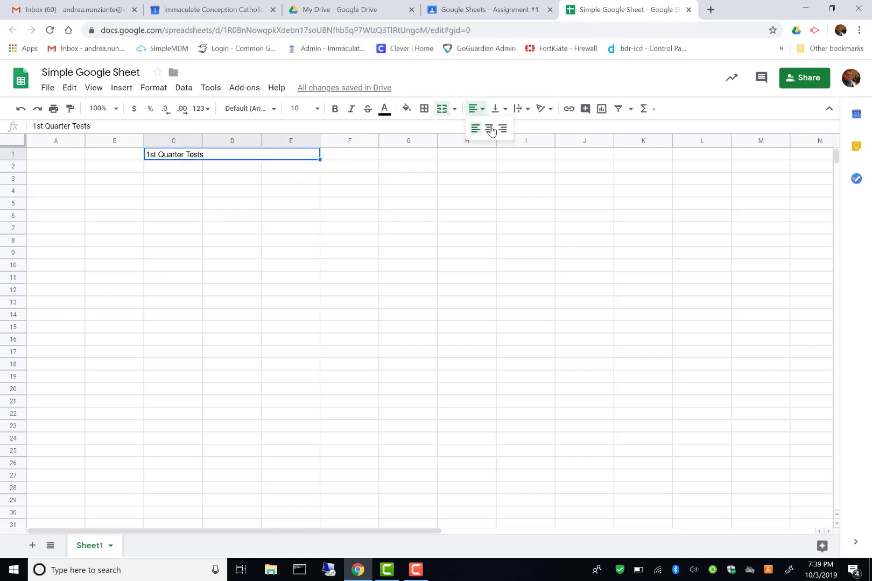
pyautogui.click(489, 130)
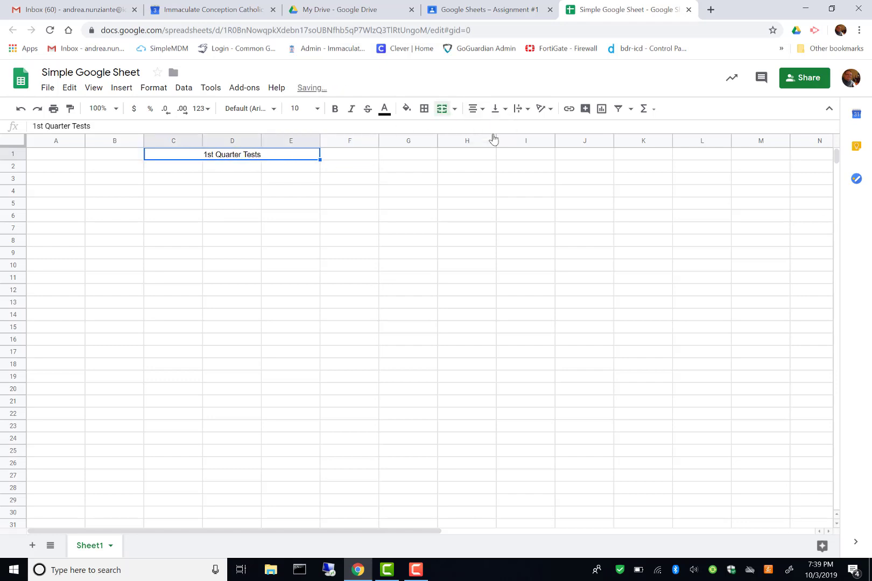
pyautogui.click(335, 110)
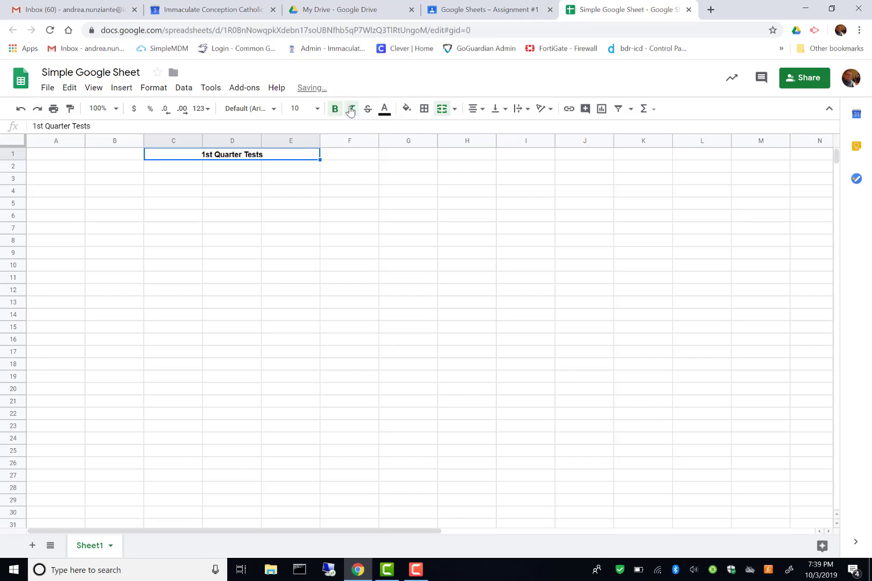
pyautogui.click(352, 110)
# Enter the column titles Names, Test 1, Test 2, Test 3 and Test 4 in cells A3 through E3
pyautogui.click(44, 168)
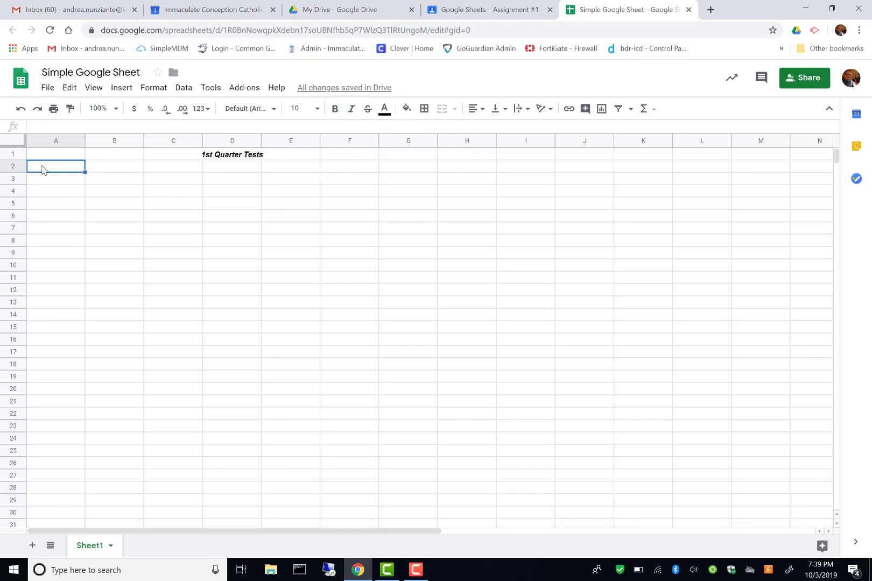
pyautogui.click(41, 186)
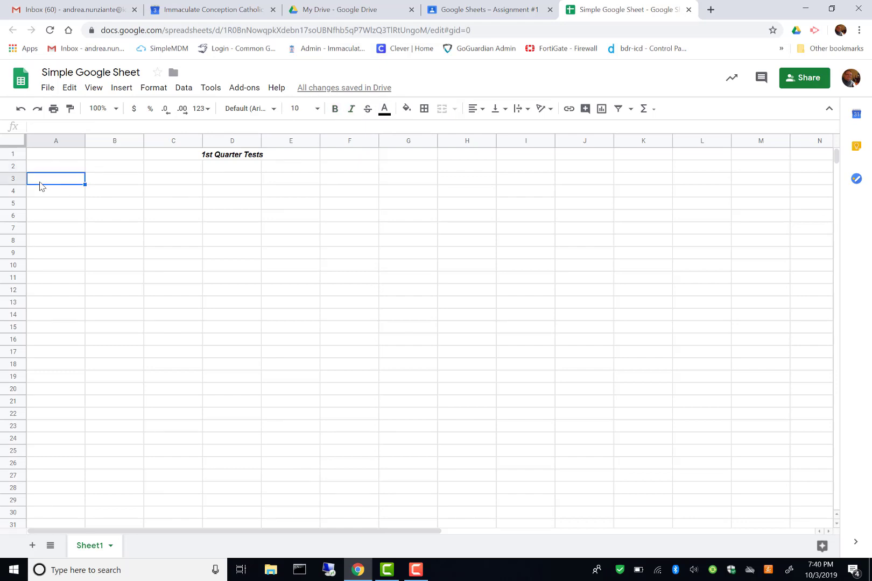
pyautogui.write('Names')
pyautogui.press('Tab')
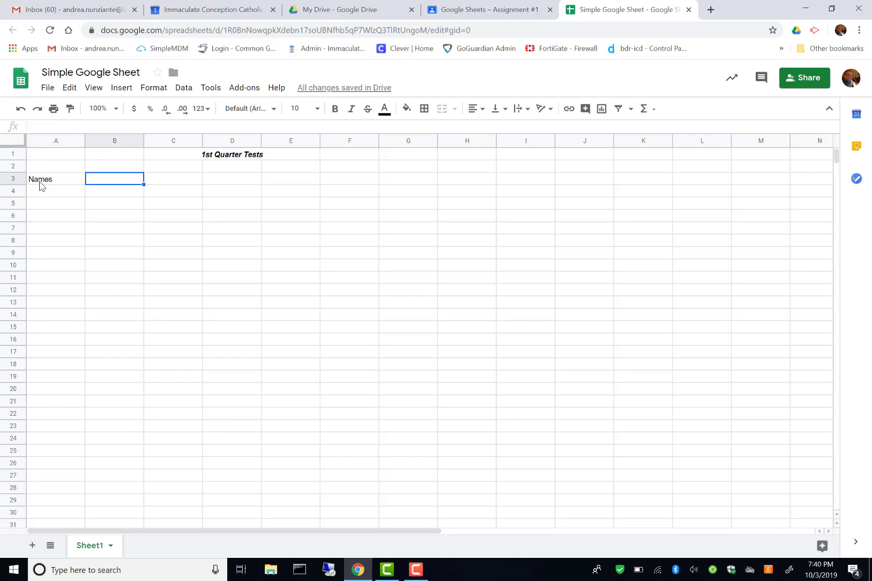
pyautogui.write('Tes')
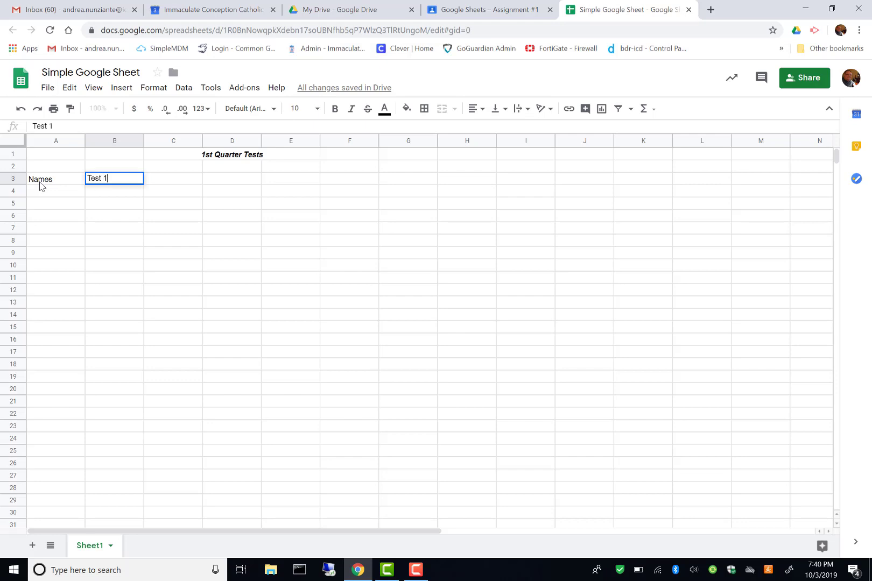
pyautogui.write('t 1')
pyautogui.press('Tab')
pyautogui.write('Test 2')
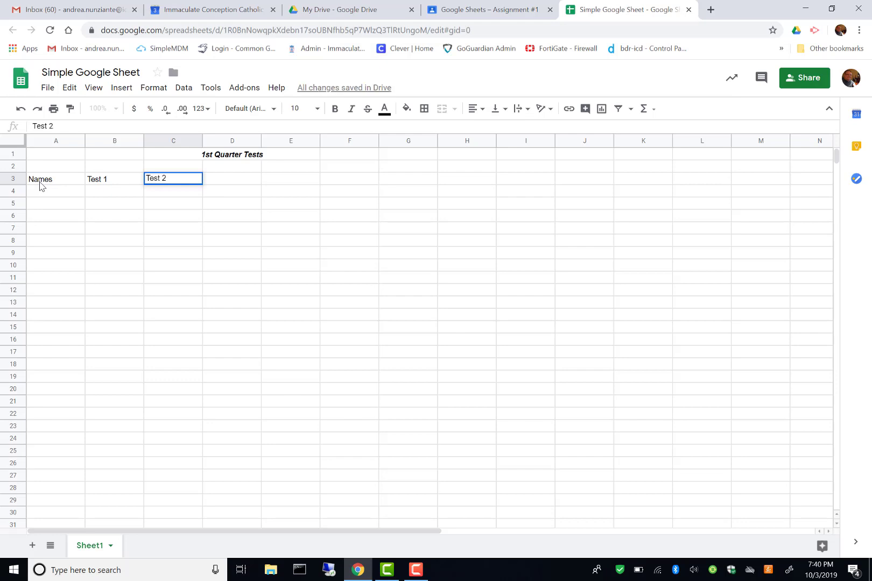
pyautogui.press('Tab')
pyautogui.write('T')
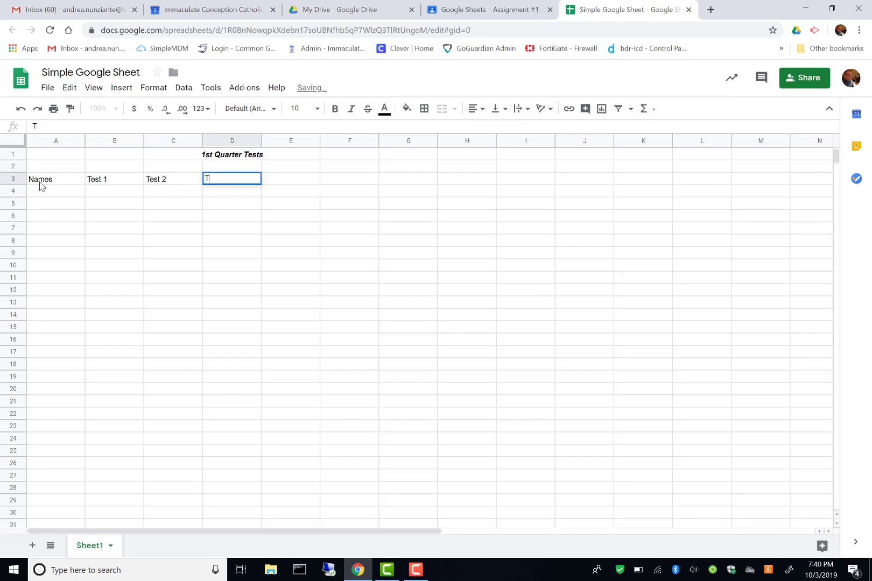
pyautogui.write('est 3')
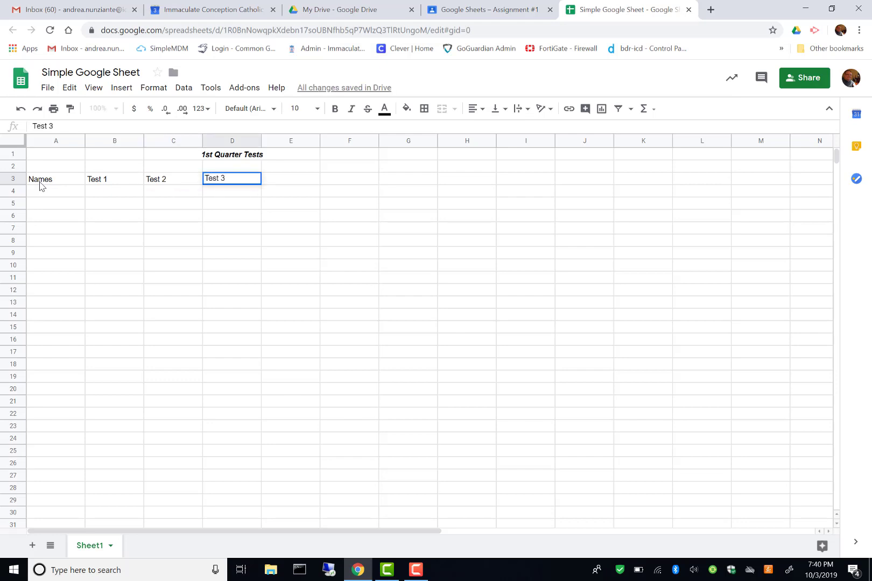
pyautogui.press('Tab')
pyautogui.write('Test ')
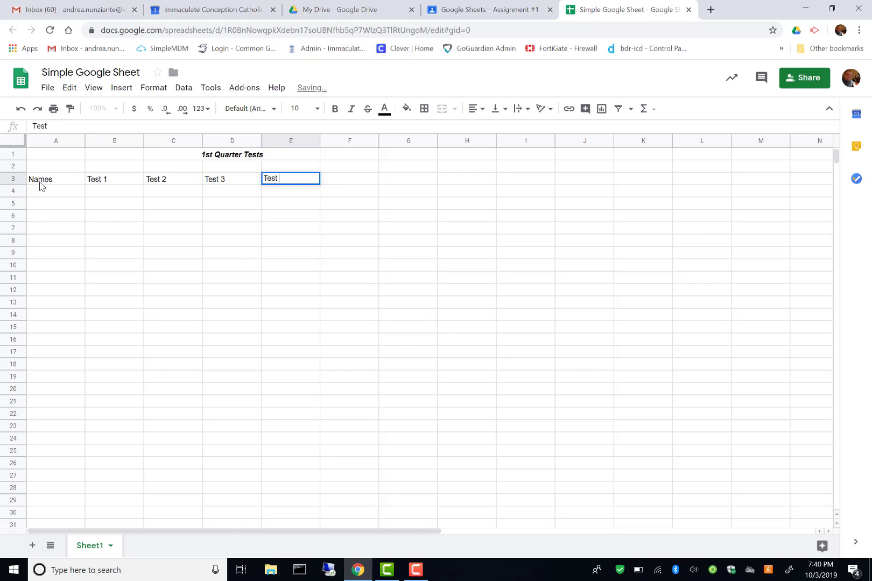
pyautogui.write('4')
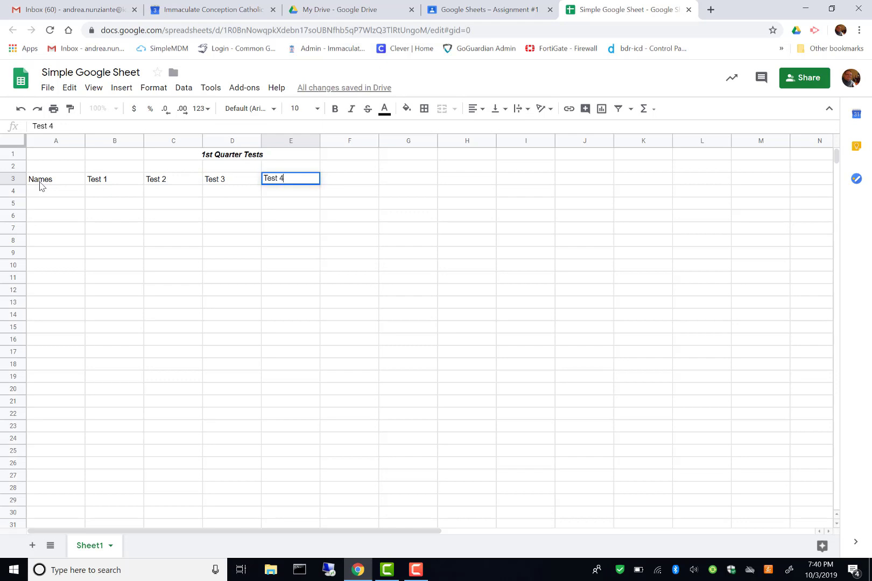
# Enter the test dates Oct 15, Nov 14, Dec 15 and Jan 12 in cells B4 through E4
pyautogui.click(98, 194)
pyautogui.write('oct 15')
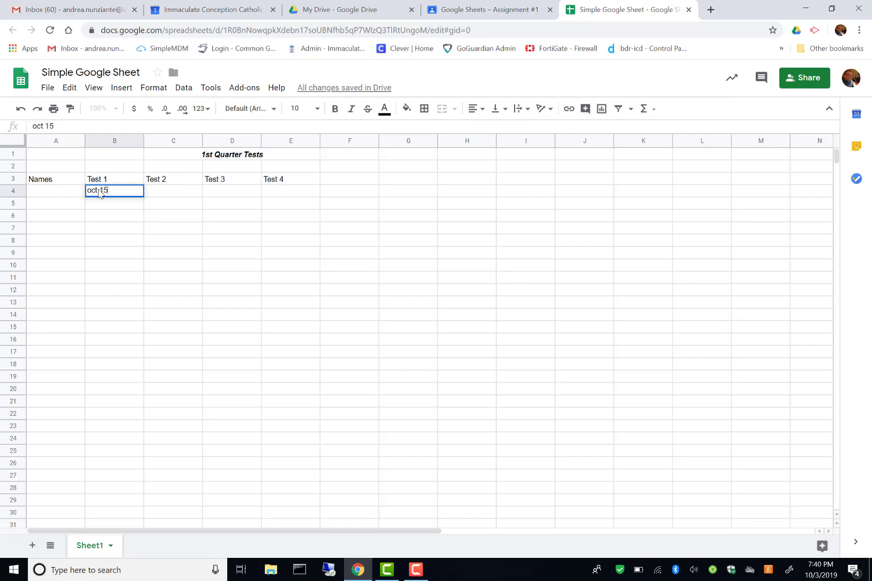
pyautogui.press('Tab')
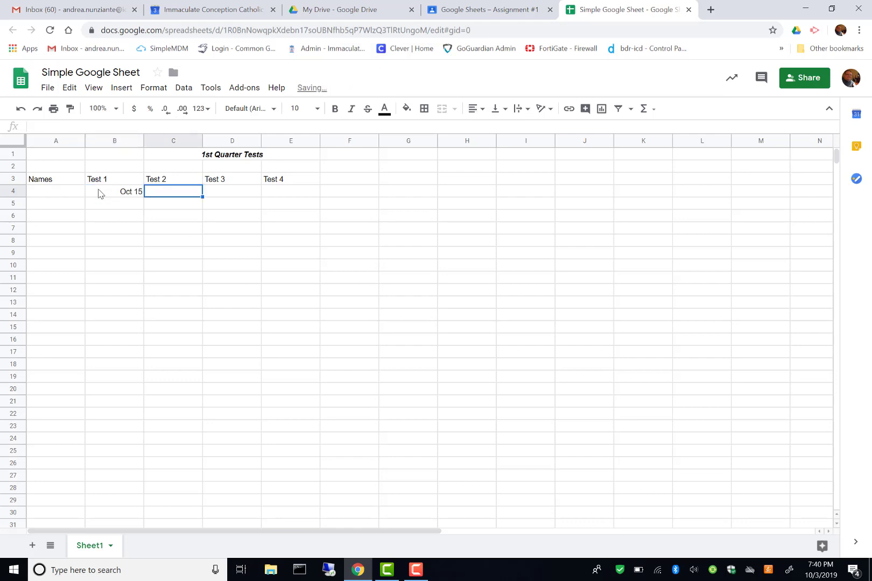
pyautogui.write('nov')
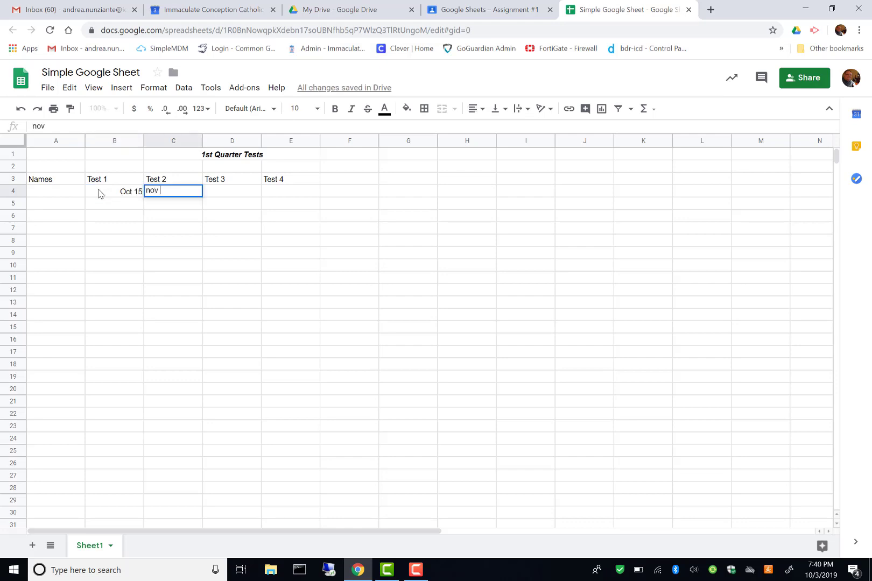
pyautogui.write(' 14')
pyautogui.press('Tab')
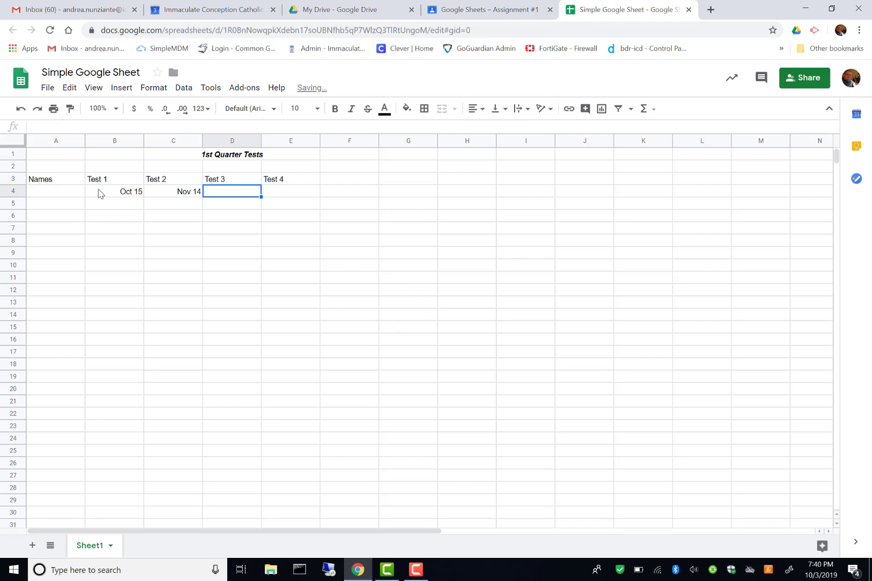
pyautogui.write('dec 15')
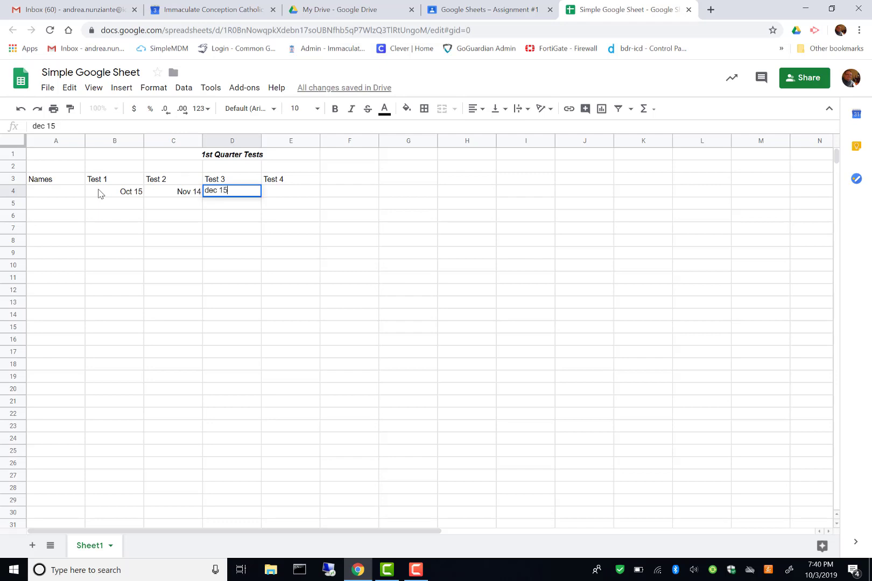
pyautogui.press('Tab')
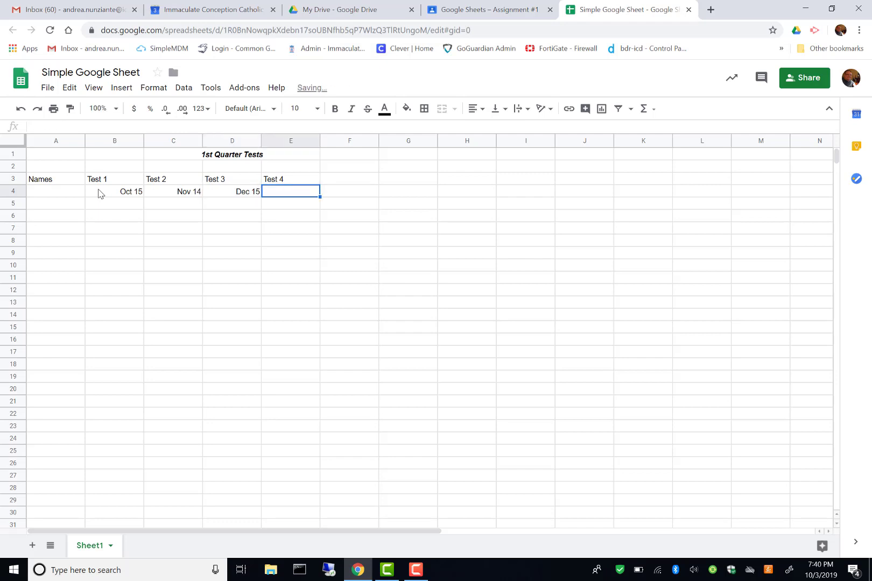
pyautogui.write('Jan')
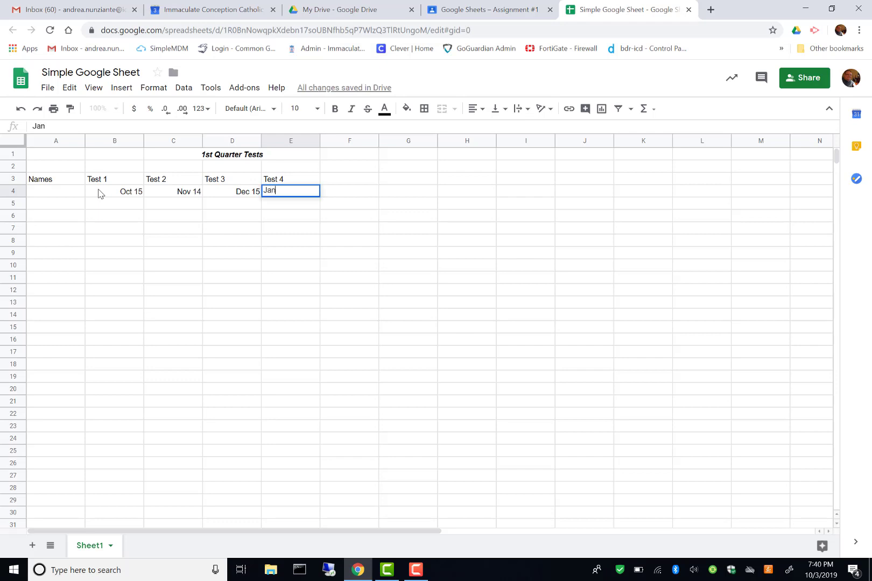
pyautogui.write(' 12')
pyautogui.click(102, 203)
# Enter the first student's name in cell A5 and select the Test 1 score cell beside it
pyautogui.click(59, 206)
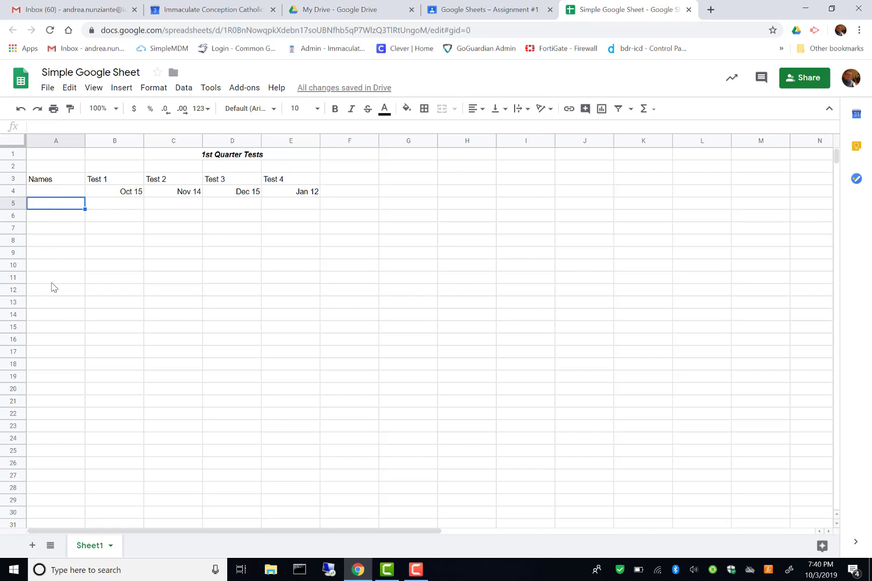
pyautogui.doubleClick(61, 207)
pyautogui.write('Andrea')
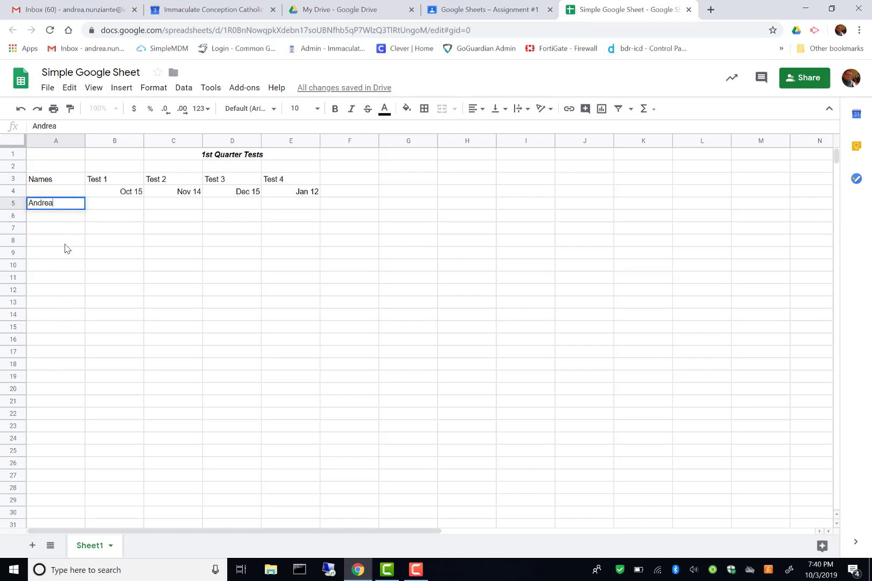
pyautogui.click(137, 207)
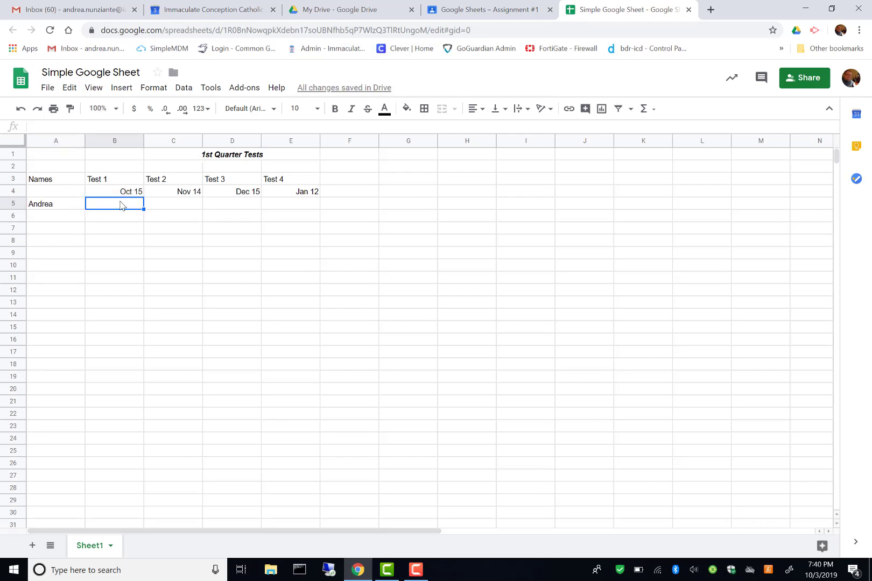
# Enter the first student's scores 67, 56, 78 and 89 in cells B5 through E5
pyautogui.write('67')
pyautogui.press('Tab')
pyautogui.write('56')
pyautogui.press('Tab')
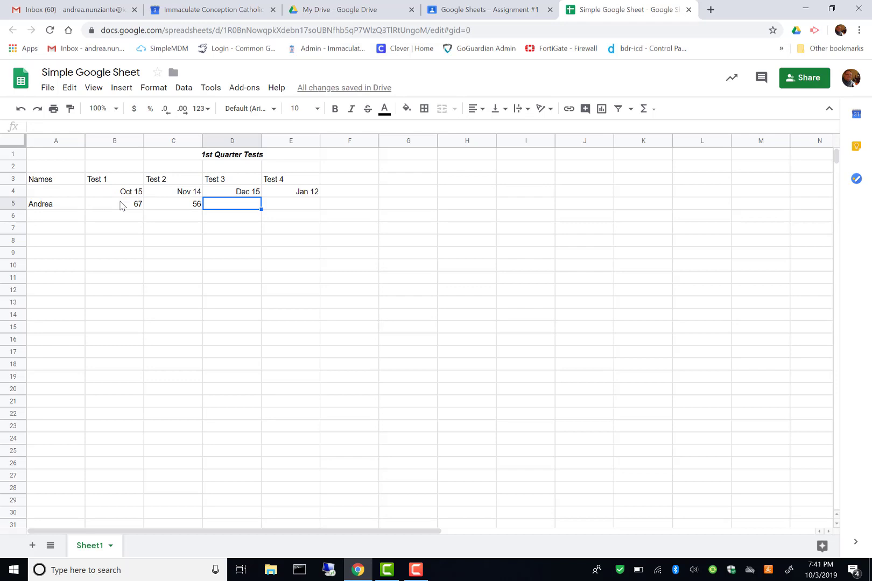
pyautogui.write('78')
pyautogui.press('Tab')
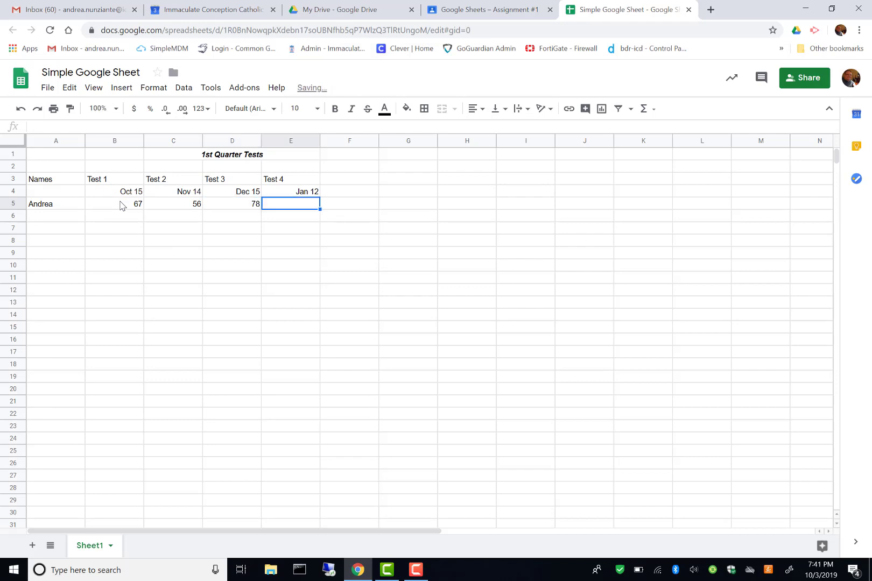
pyautogui.write('89')
# Enter the second student's name in cell A6 and the scores 78, 98 and 56 in cells B6 through D6
pyautogui.click(64, 217)
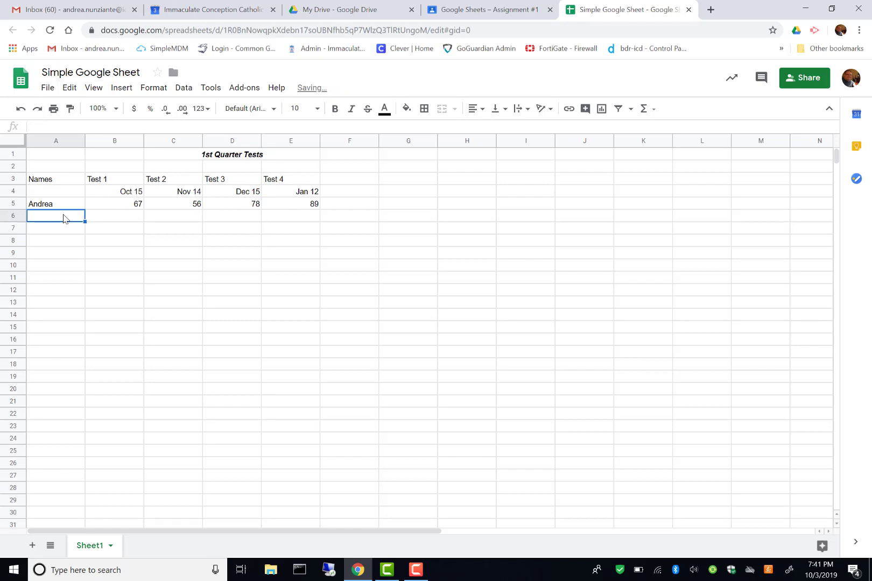
pyautogui.write('Bob')
pyautogui.press('Tab')
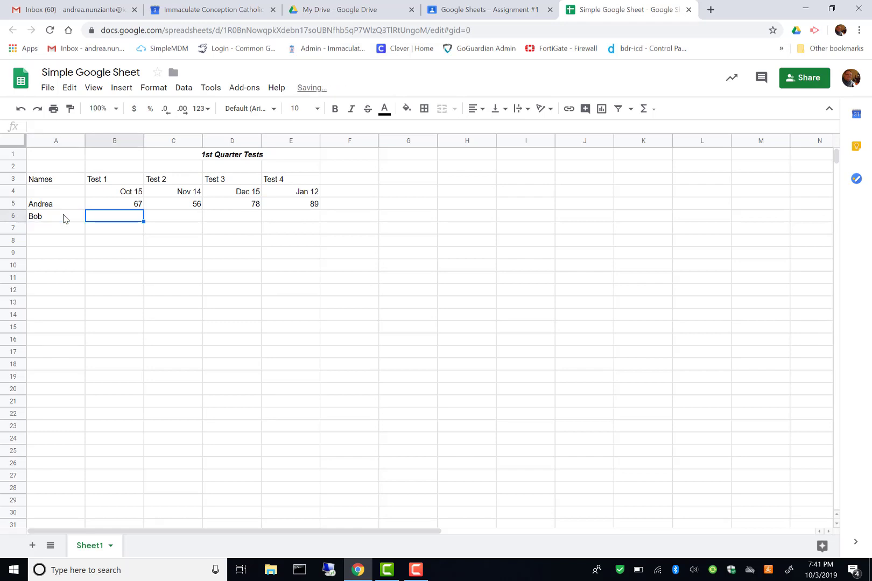
pyautogui.write('78')
pyautogui.press('Tab')
pyautogui.write('98')
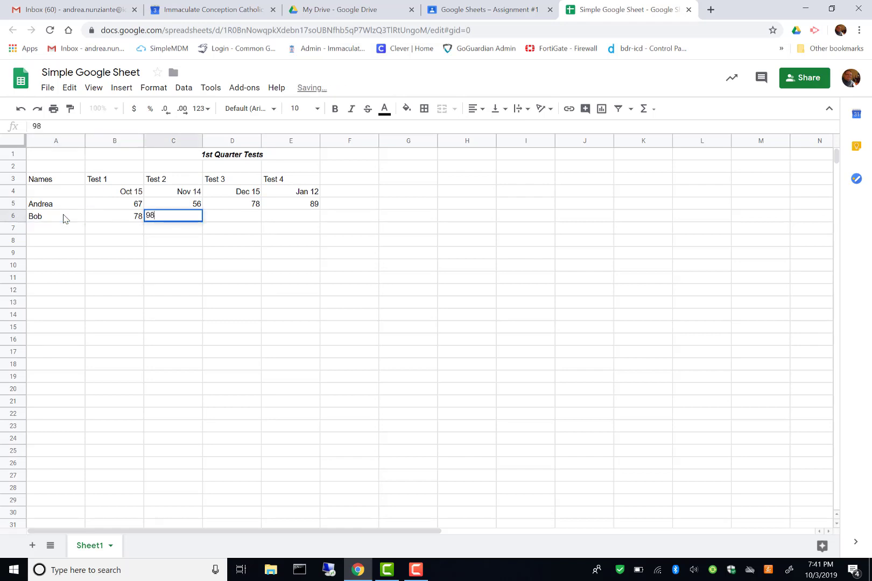
pyautogui.press('Tab')
pyautogui.write('56')
pyautogui.press('Tab')
# Enter the second student's Test 4 score of 56 in cell E6 and clear the misplaced score in F6
pyautogui.press('Tab')
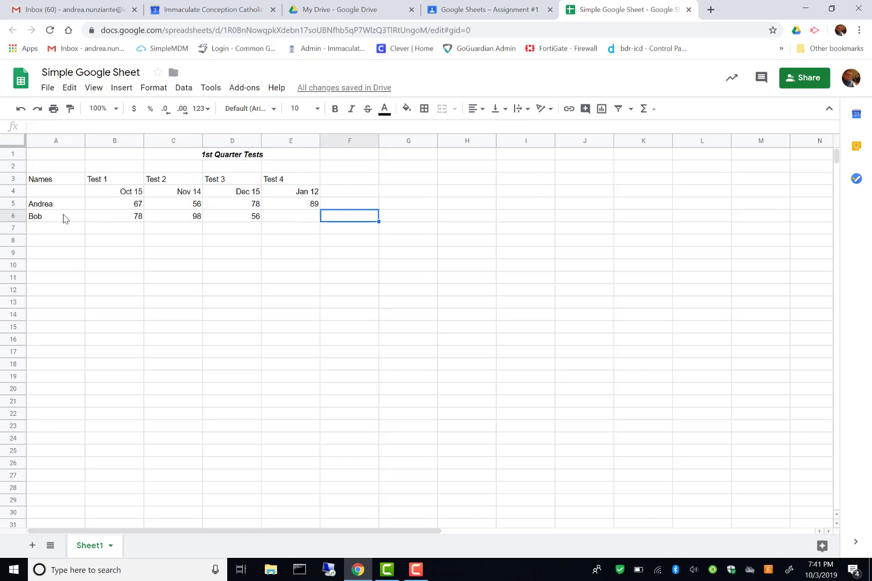
pyautogui.write('56')
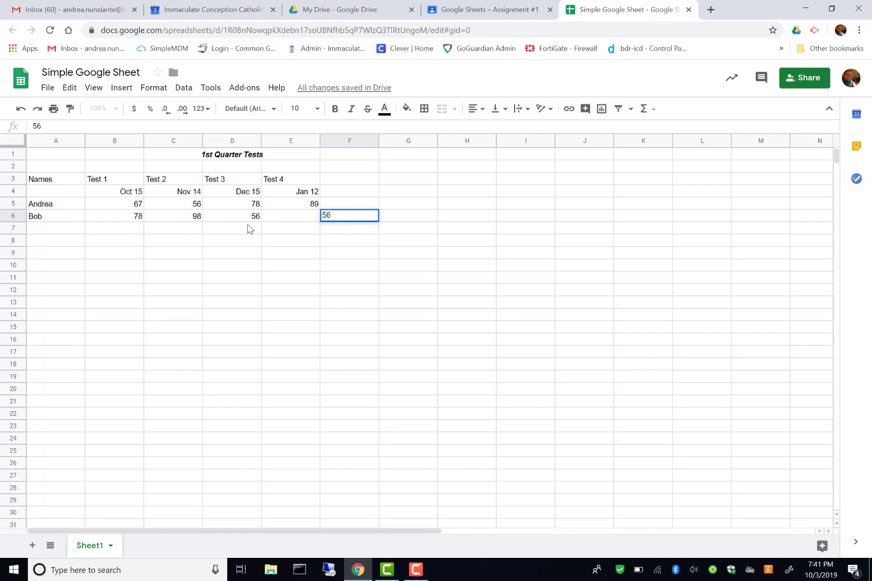
pyautogui.click(287, 220)
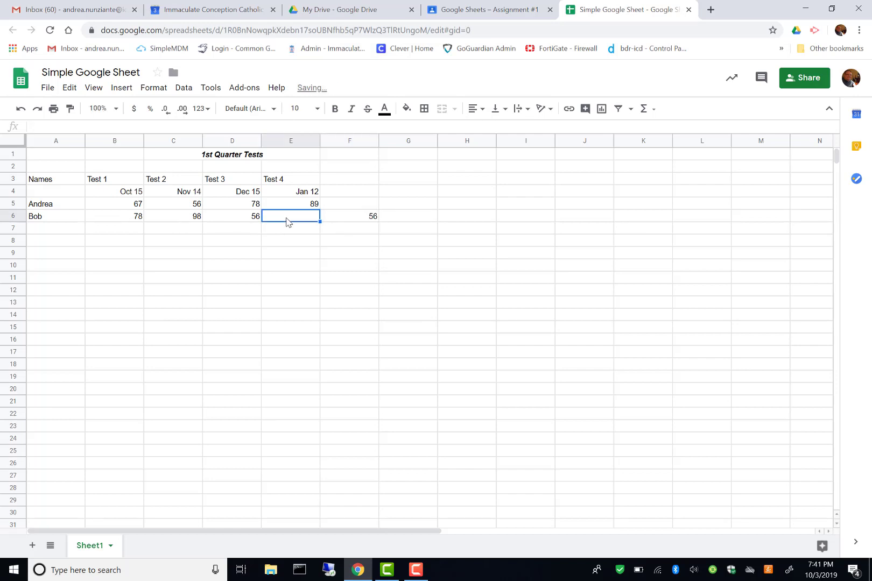
pyautogui.write('56')
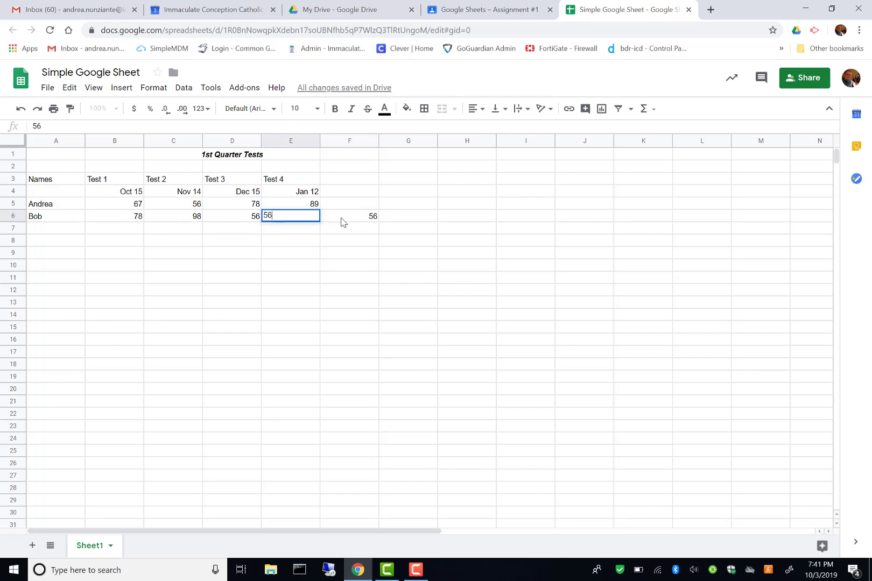
pyautogui.click(343, 222)
pyautogui.press('Delete')
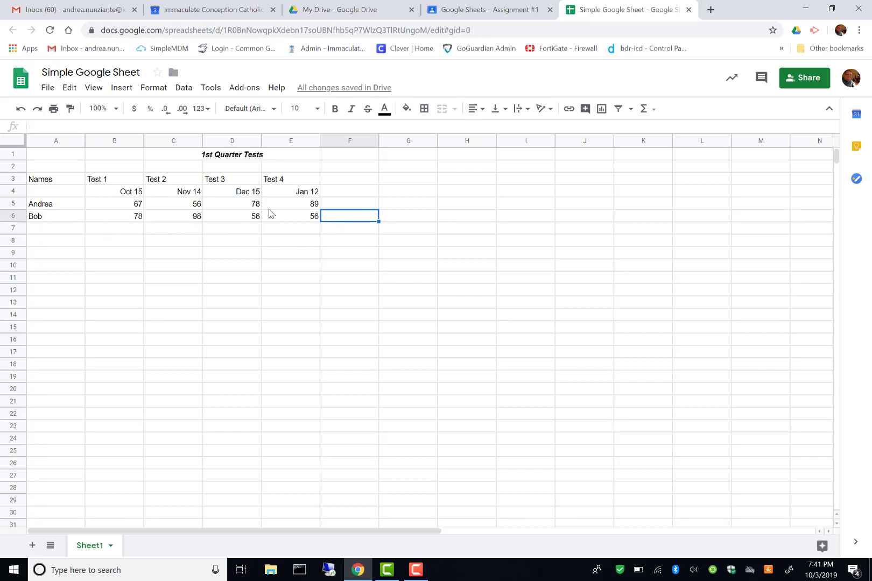
# Add the column title Totals in cell F3, beside Test 4
pyautogui.click(337, 206)
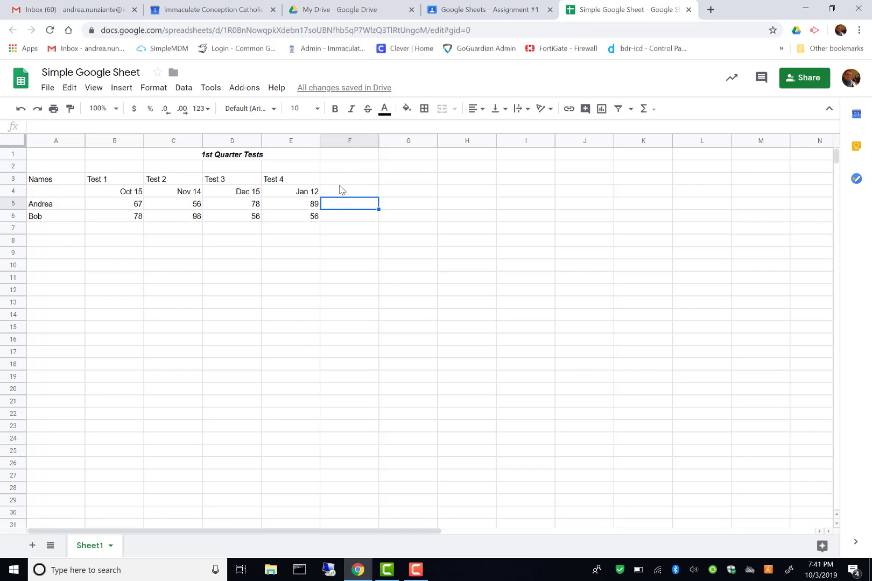
pyautogui.click(348, 183)
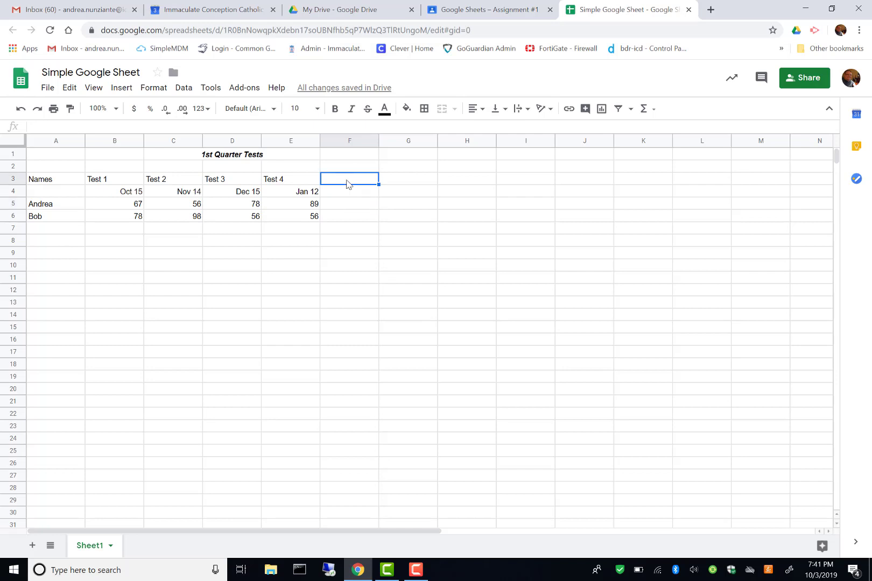
pyautogui.write('Totals')
pyautogui.click(347, 192)
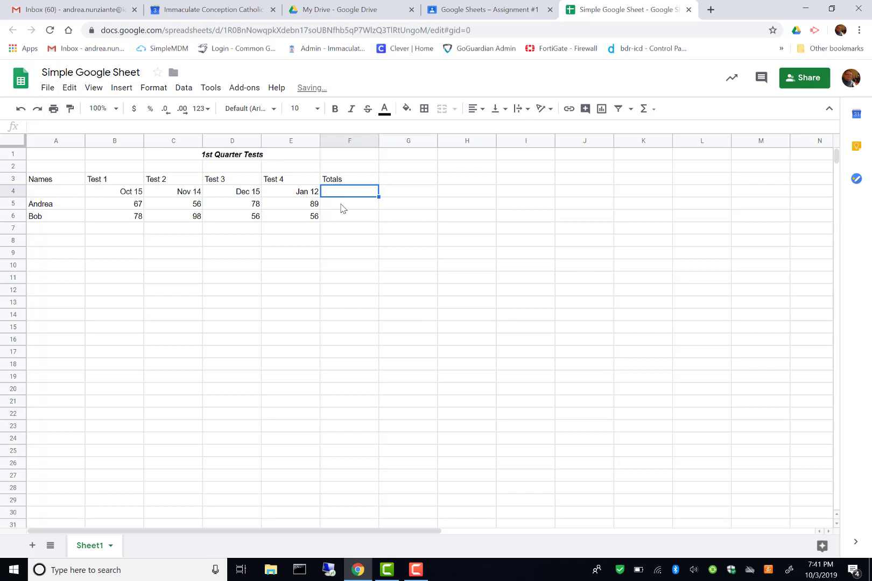
# Total the first student's scores in cell F5 with the formula =SUM(B5,C5,D5,E5)
pyautogui.click(341, 208)
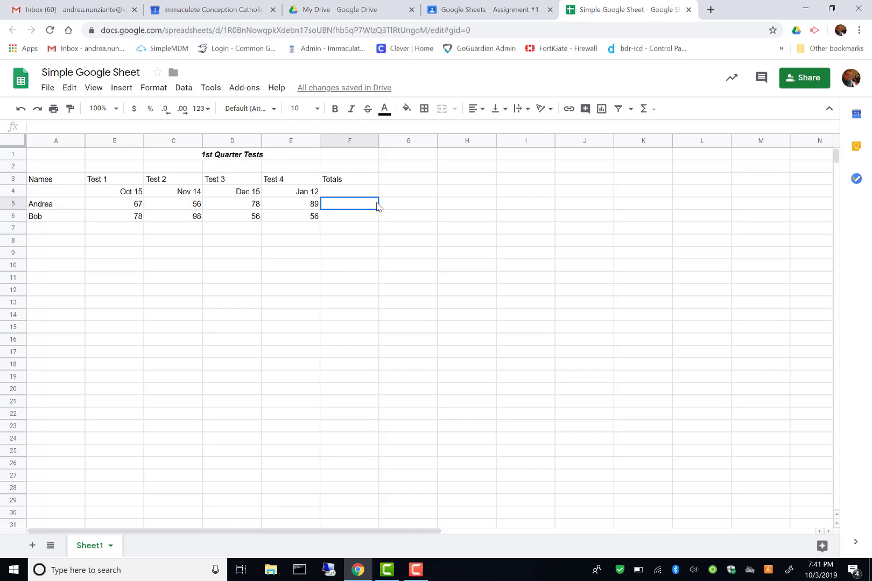
pyautogui.click(122, 88)
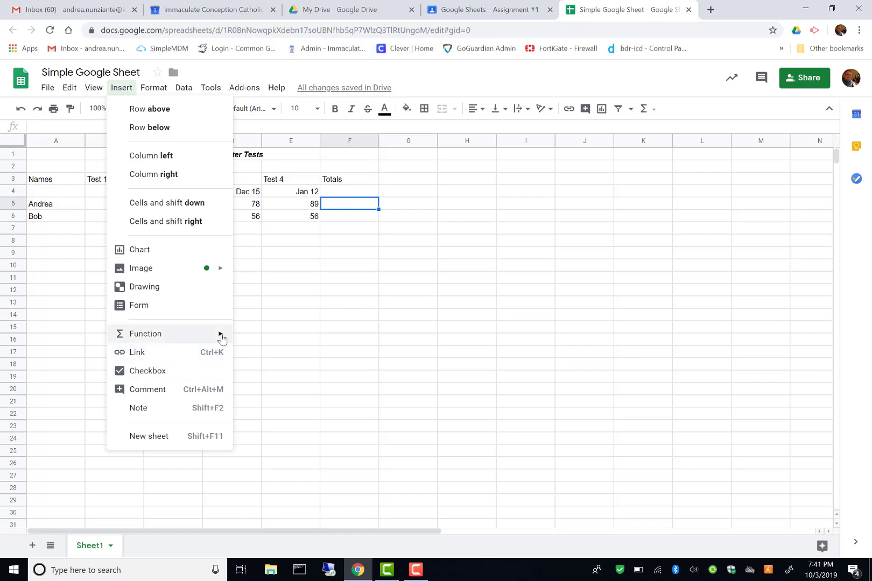
pyautogui.moveTo(221, 338)
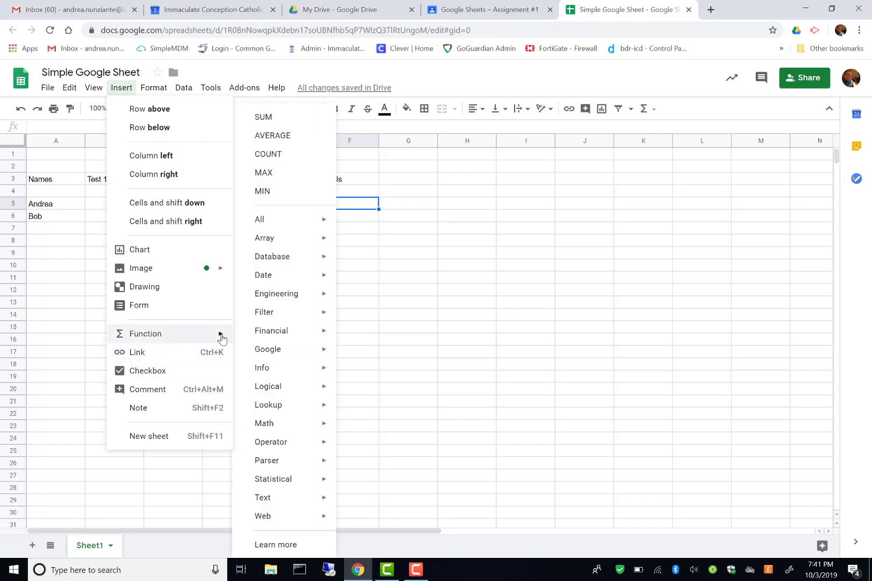
pyautogui.click(282, 122)
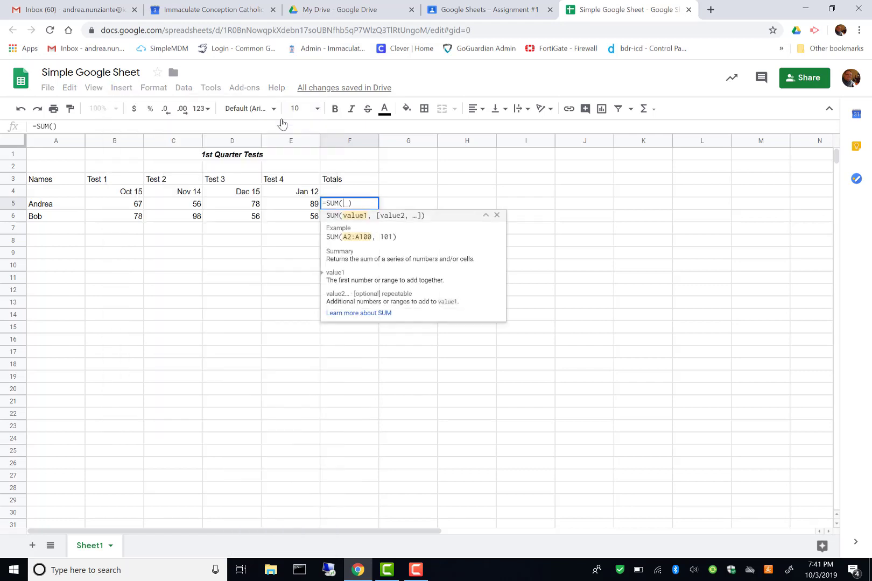
pyautogui.click(138, 205)
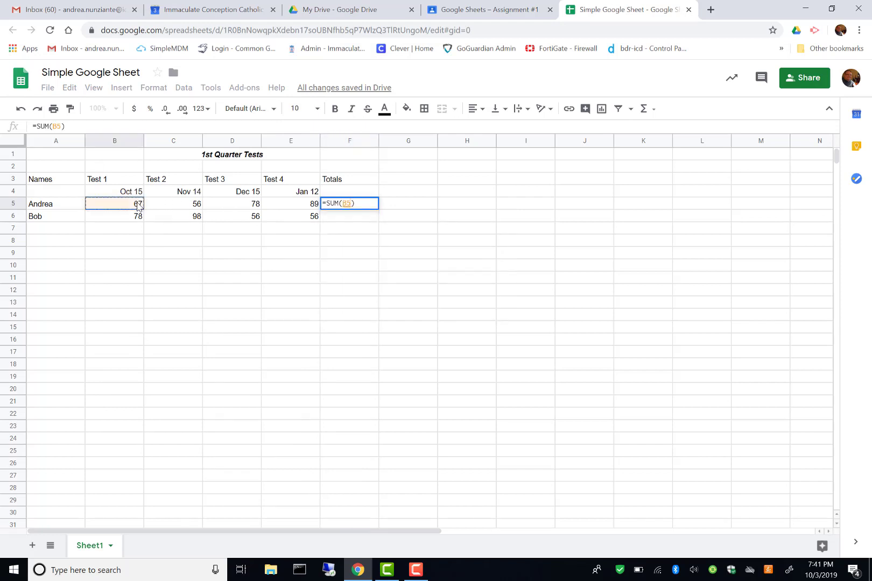
pyautogui.write(',')
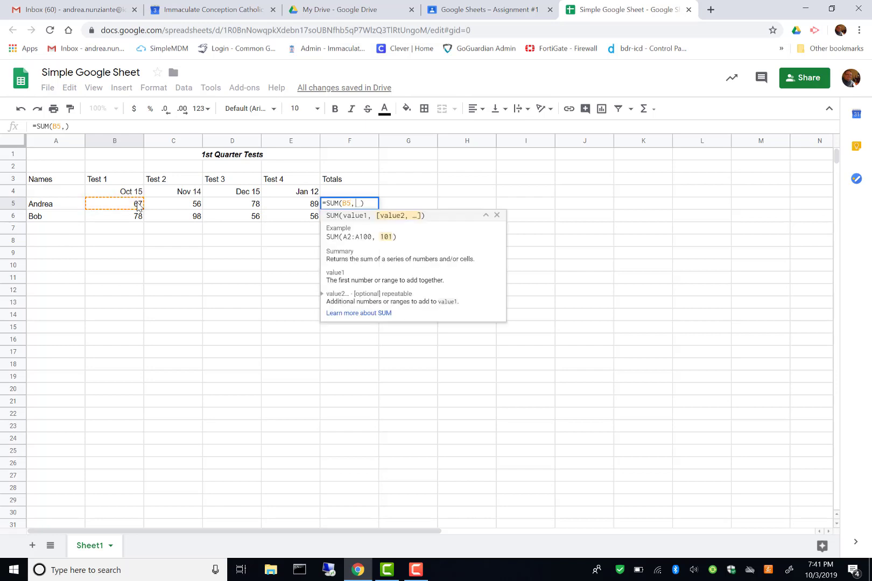
pyautogui.click(188, 207)
pyautogui.write(',')
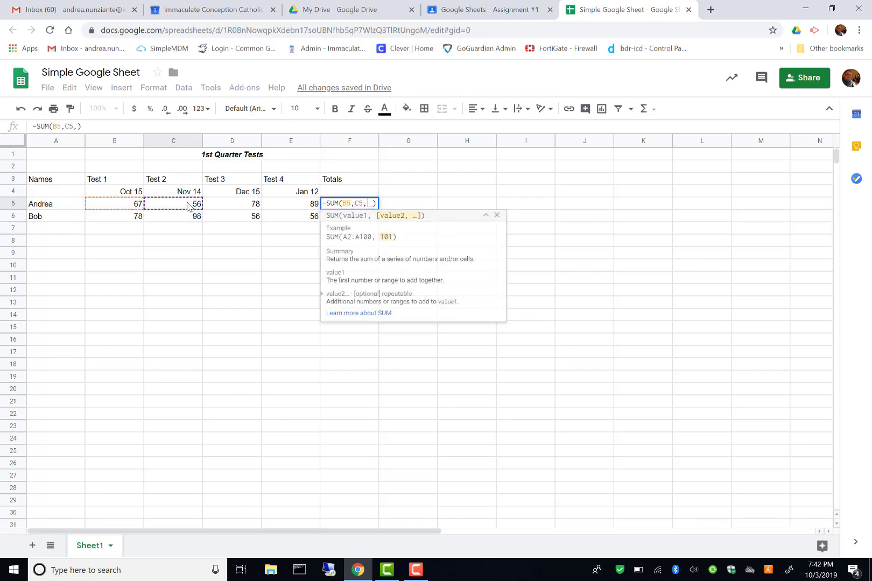
pyautogui.click(234, 204)
pyautogui.write(',')
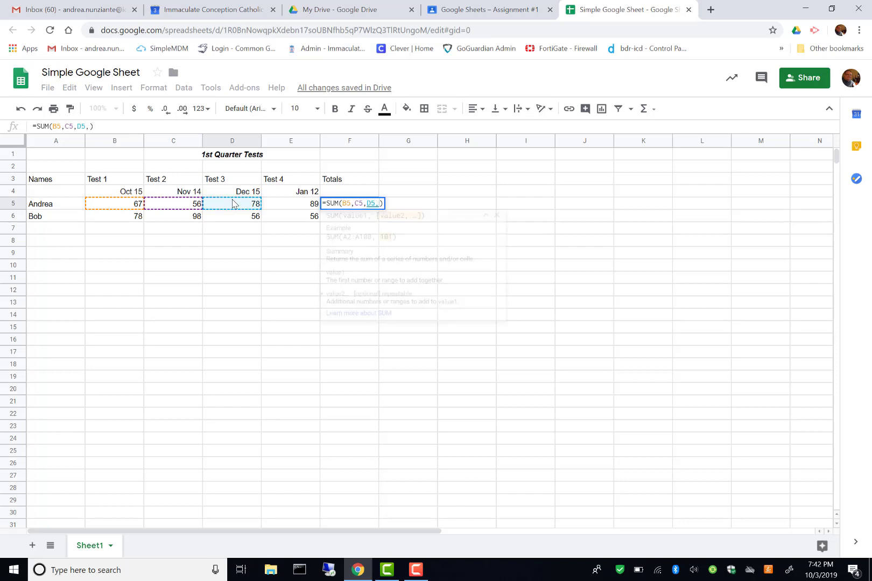
pyautogui.click(289, 197)
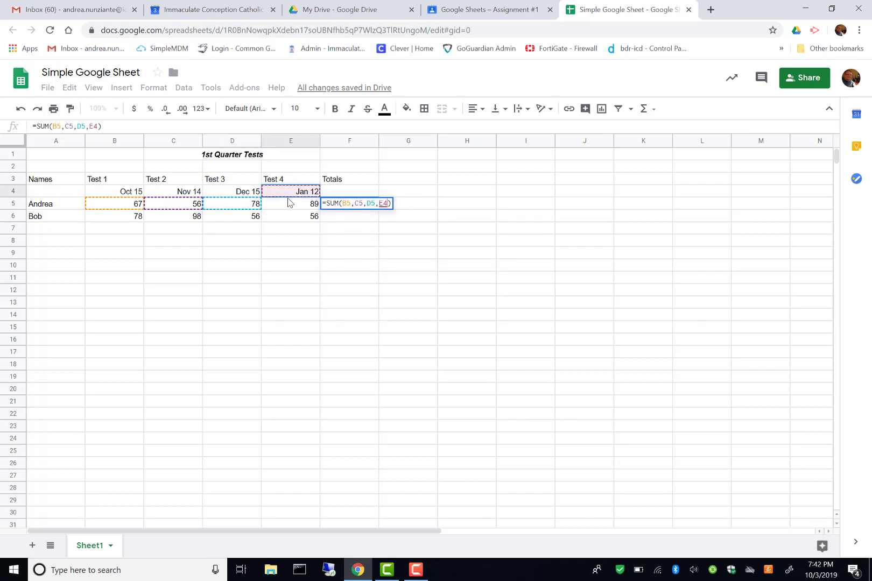
pyautogui.click(294, 204)
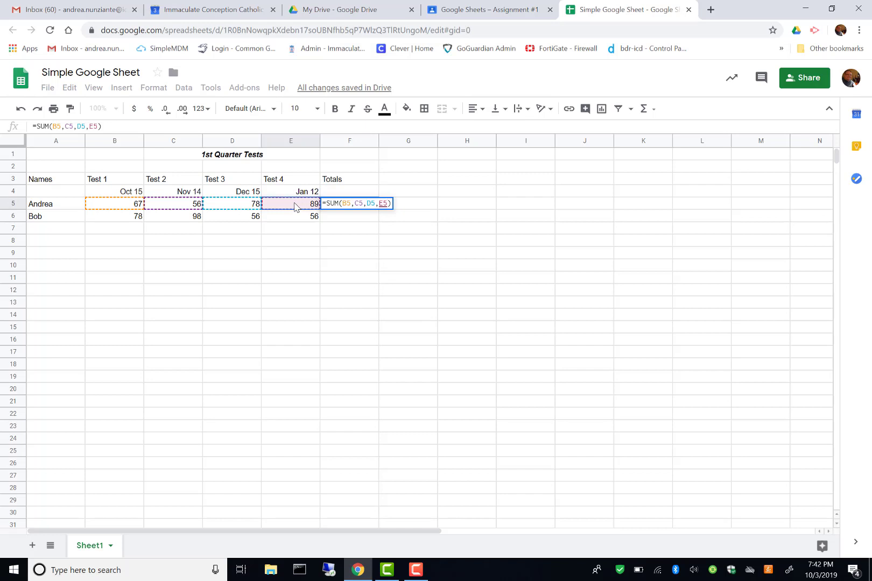
pyautogui.press('Return')
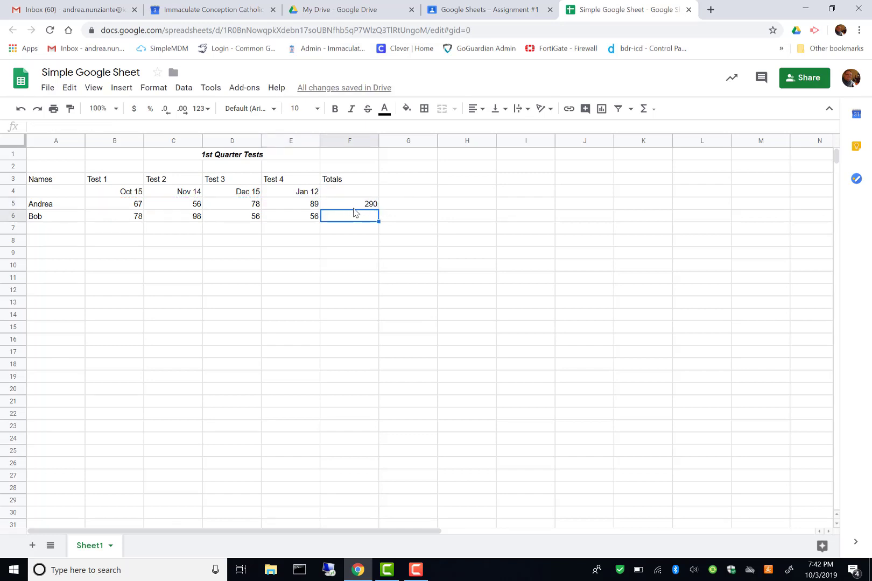
# Fill the SUM formula from cell F5 down through F11
pyautogui.click(301, 208)
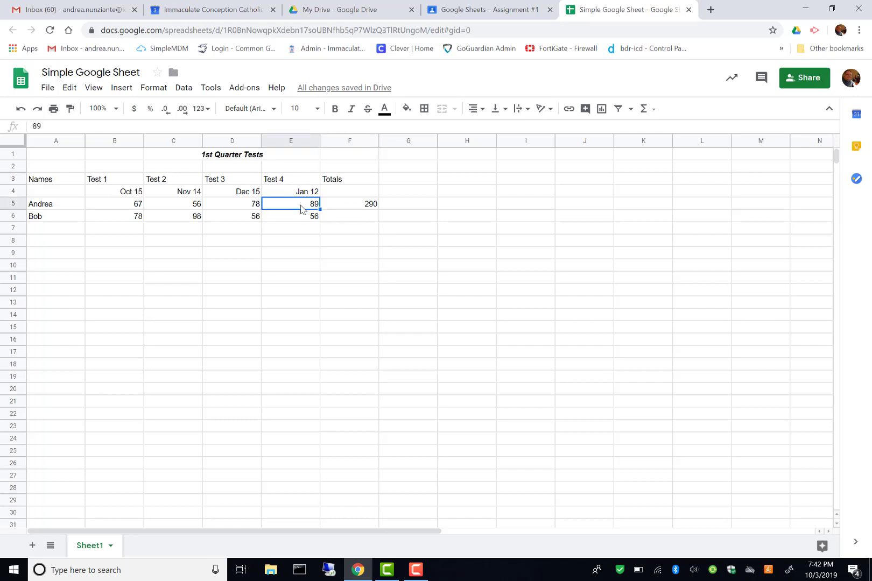
pyautogui.click(350, 205)
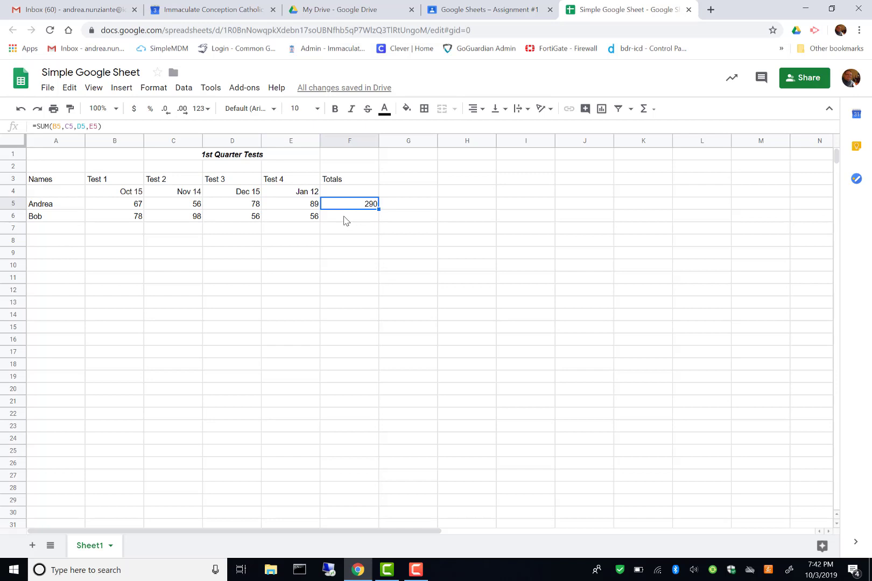
pyautogui.click(199, 209)
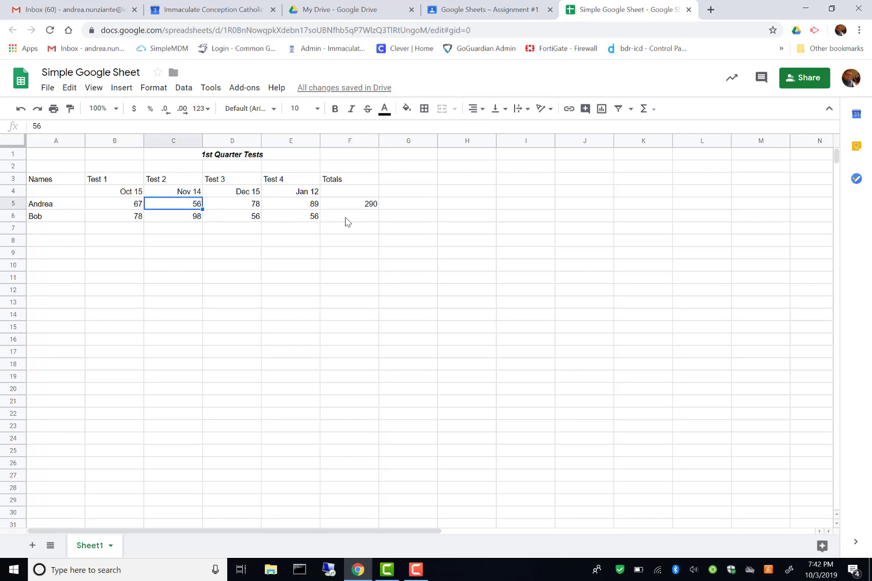
pyautogui.click(347, 218)
pyautogui.click(372, 205)
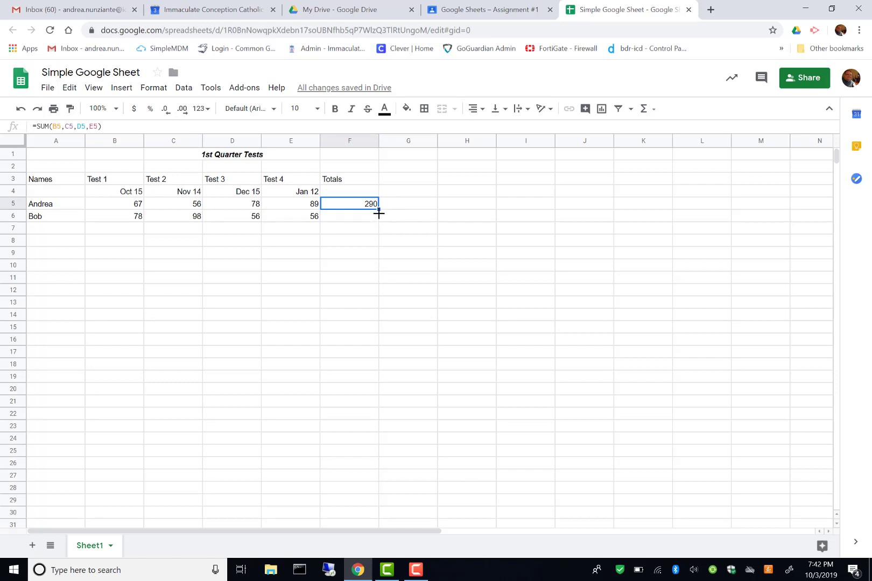
pyautogui.moveTo(377, 212); pyautogui.dragTo(362, 277)
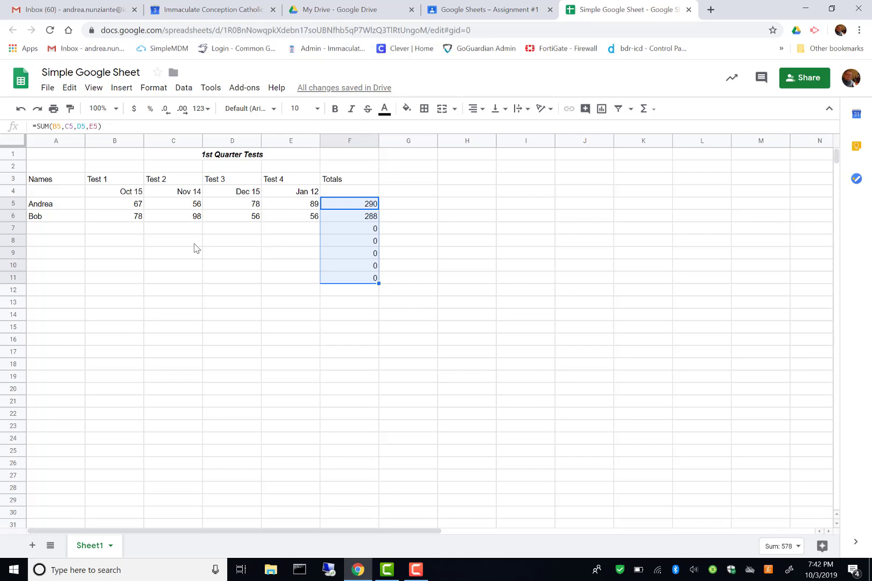
# Average the Test 1 scores in cell B12 with the formula =AVERAGE(B5,B6)
pyautogui.click(129, 291)
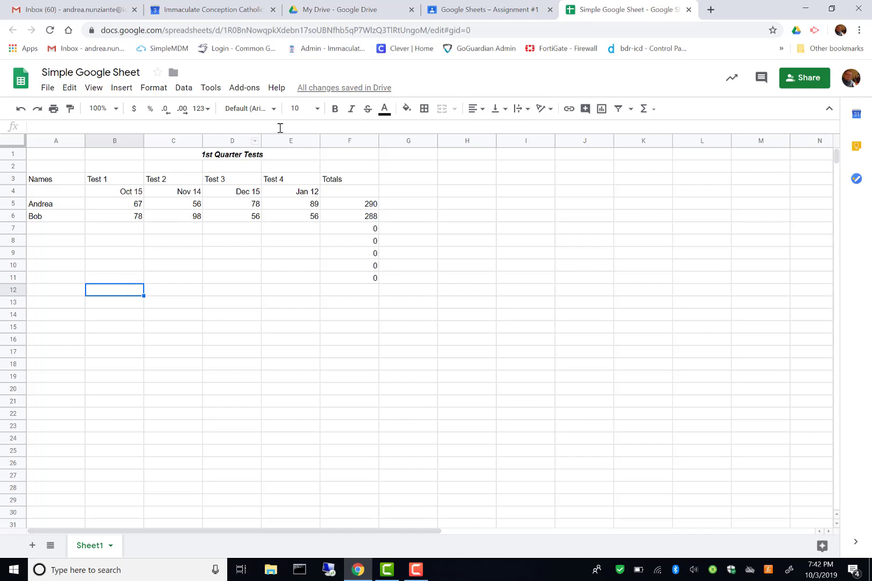
pyautogui.click(121, 88)
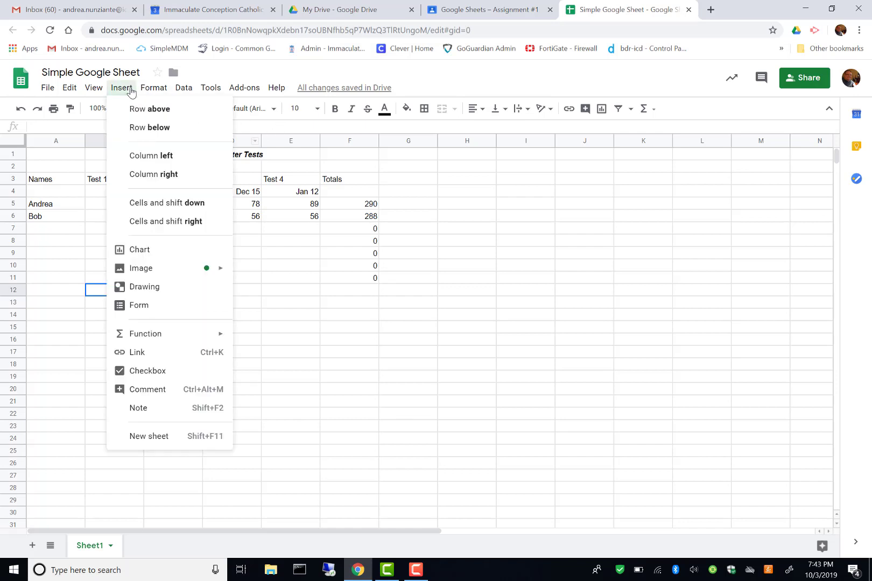
pyautogui.click(131, 91)
pyautogui.click(114, 93)
pyautogui.moveTo(175, 337)
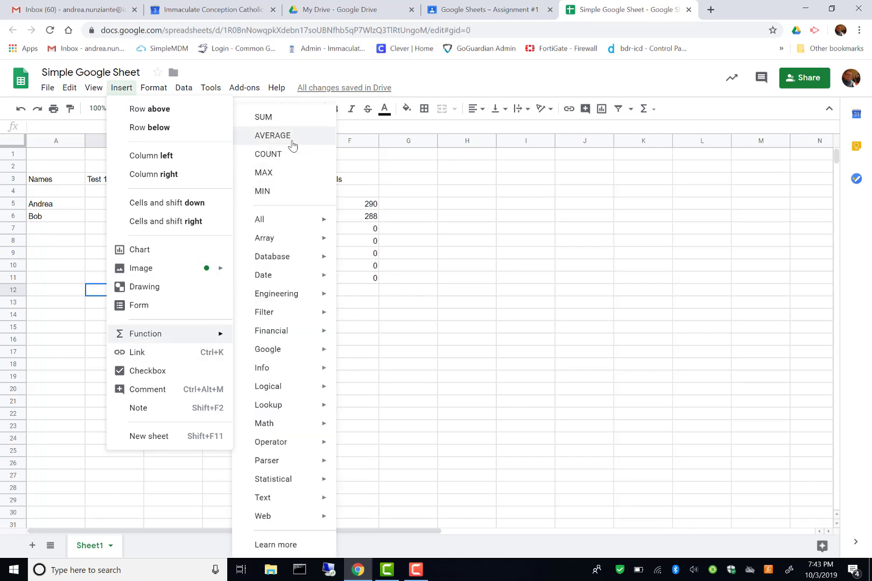
pyautogui.click(293, 144)
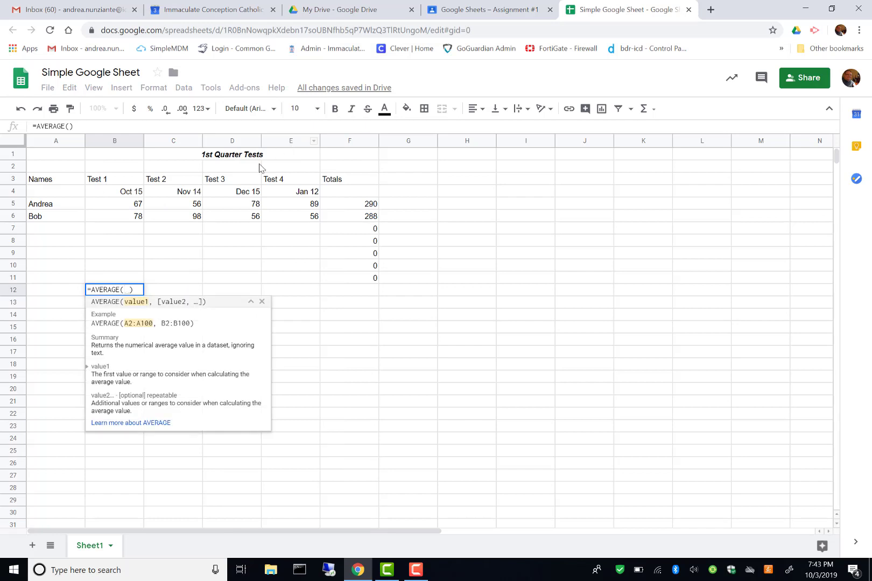
pyautogui.click(139, 206)
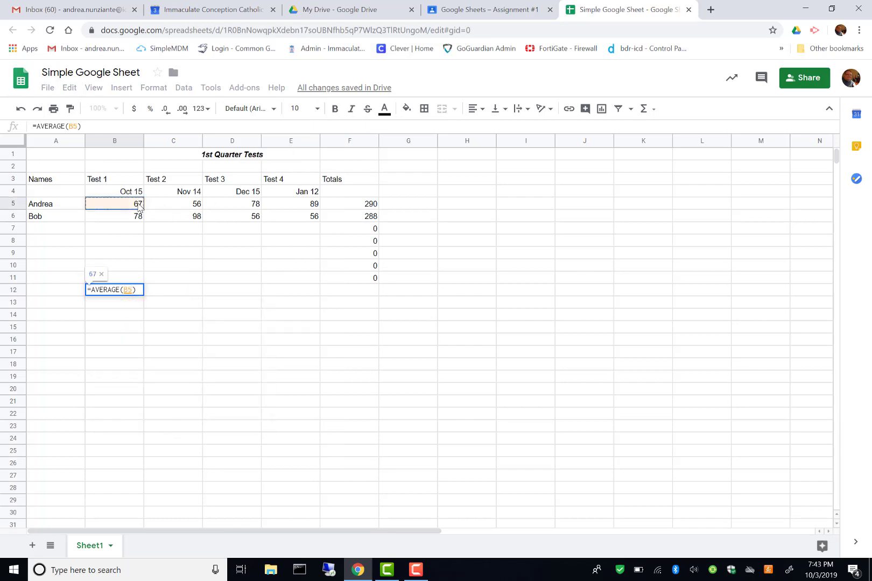
pyautogui.write(',')
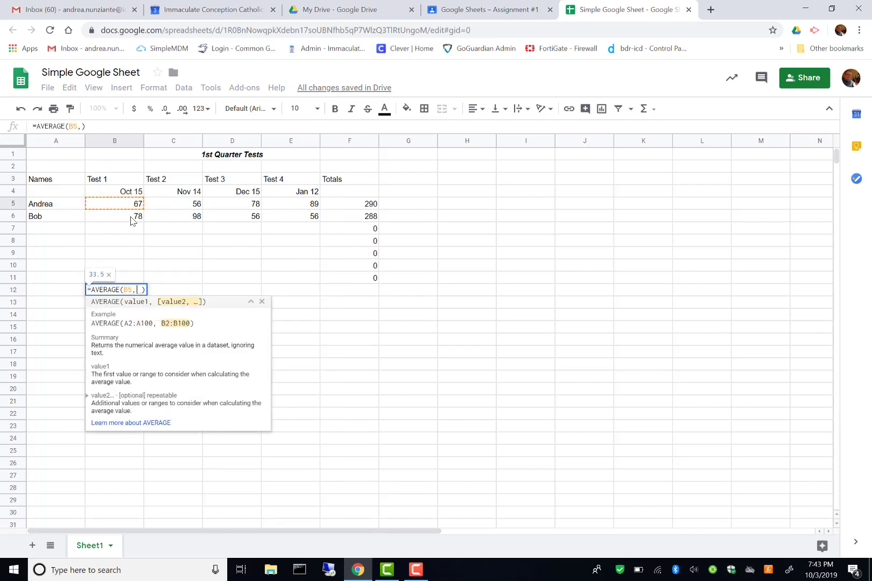
pyautogui.click(132, 218)
pyautogui.press('Return')
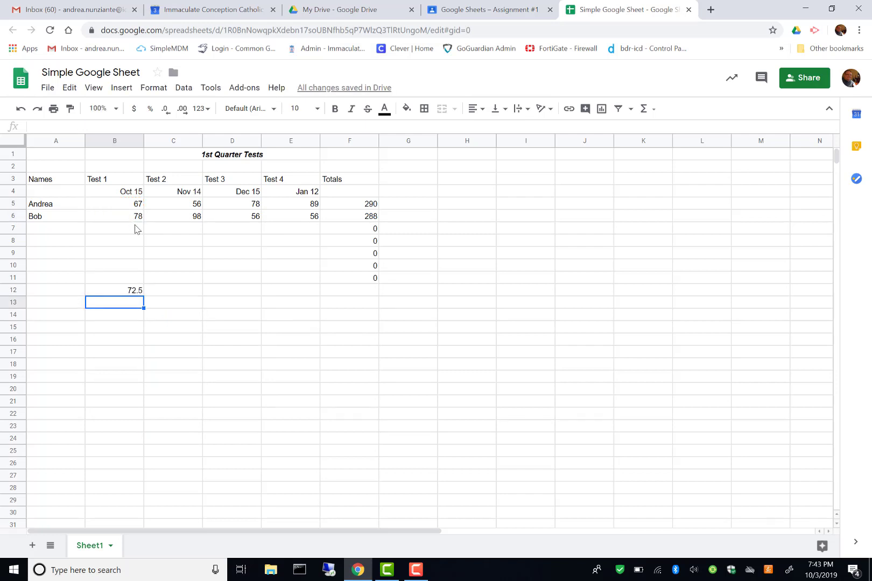
# Fill the AVERAGE formula from cell B12 across through E12
pyautogui.press('Up')
pyautogui.press('Up')
pyautogui.click(135, 293)
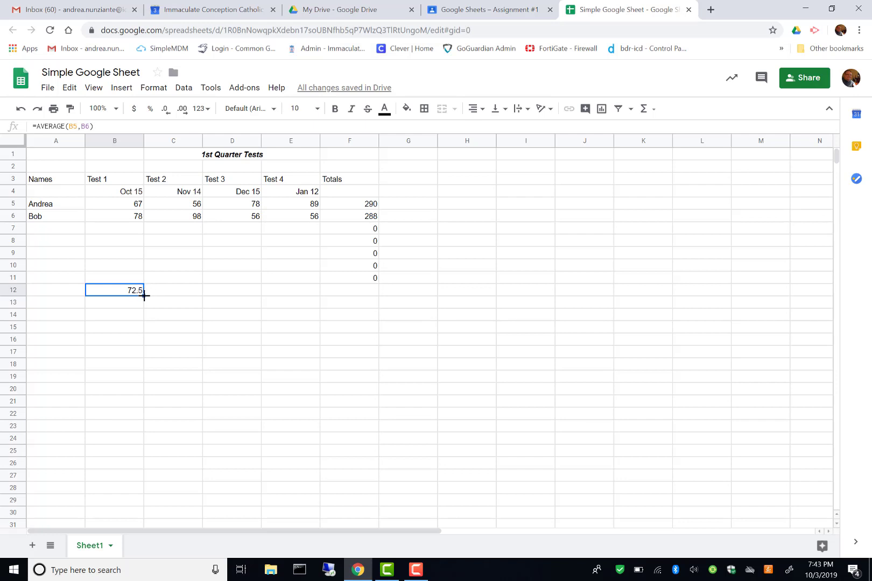
pyautogui.moveTo(144, 296); pyautogui.dragTo(275, 289)
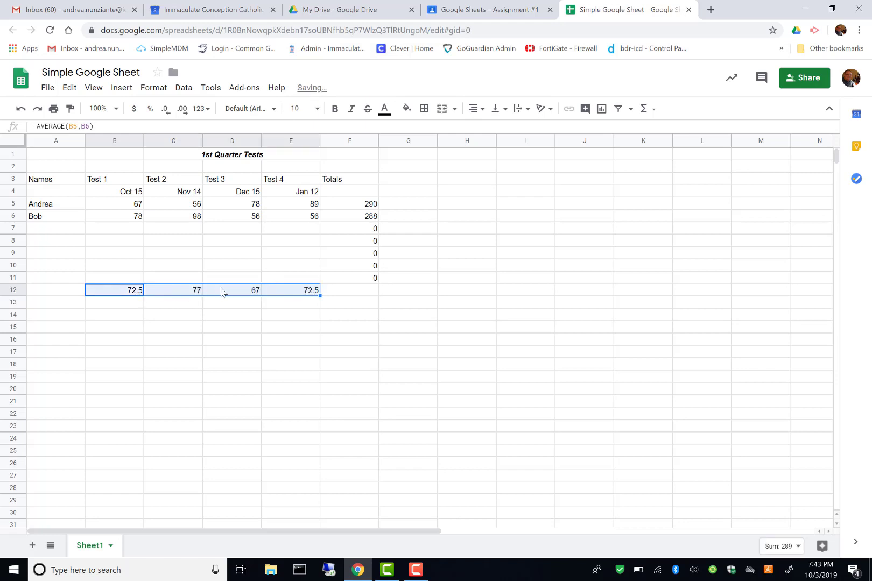
pyautogui.click(241, 291)
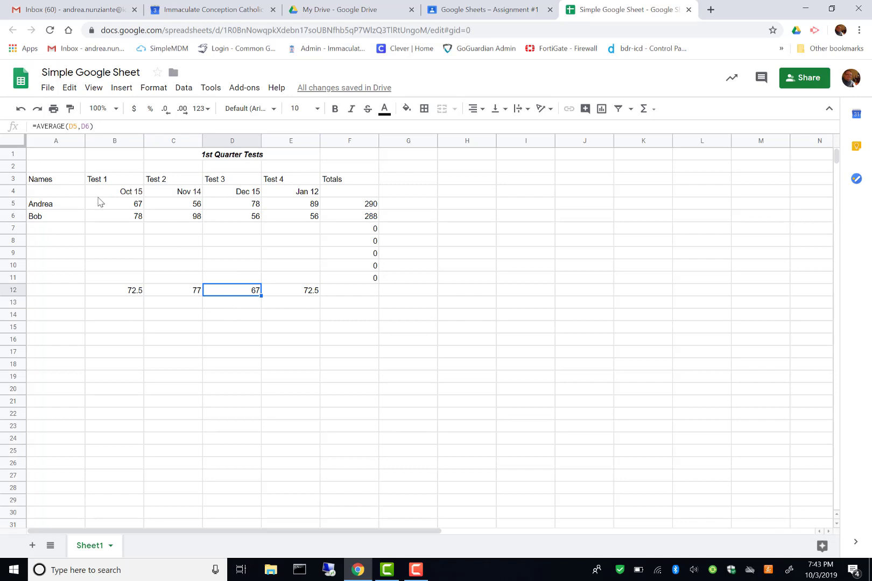
# Center and bold the column titles and dates in cells A3 through F4
pyautogui.click(62, 182)
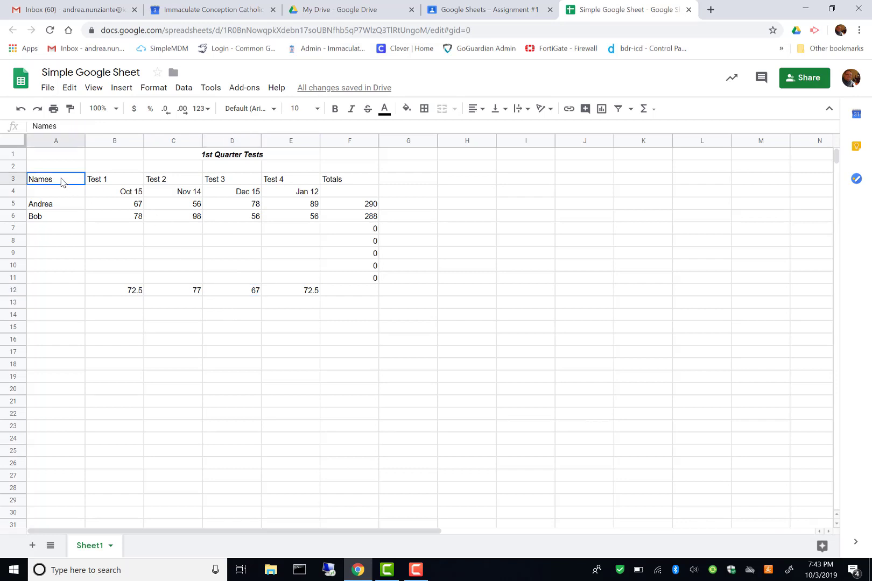
pyautogui.moveTo(62, 182)
pyautogui.mouseDown()
pyautogui.moveTo(175, 177)
pyautogui.moveTo(318, 199)
pyautogui.moveTo(341, 193)
pyautogui.mouseUp()
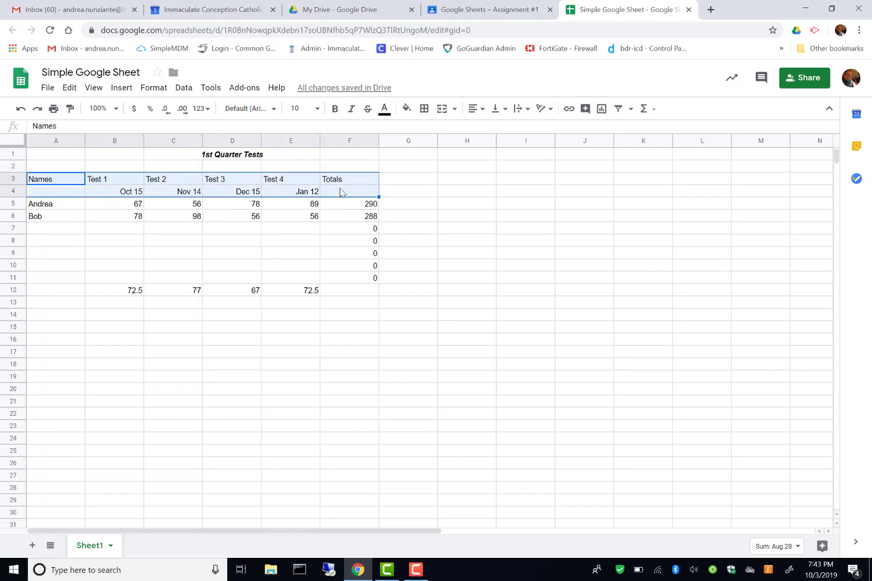
pyautogui.doubleClick(333, 114)
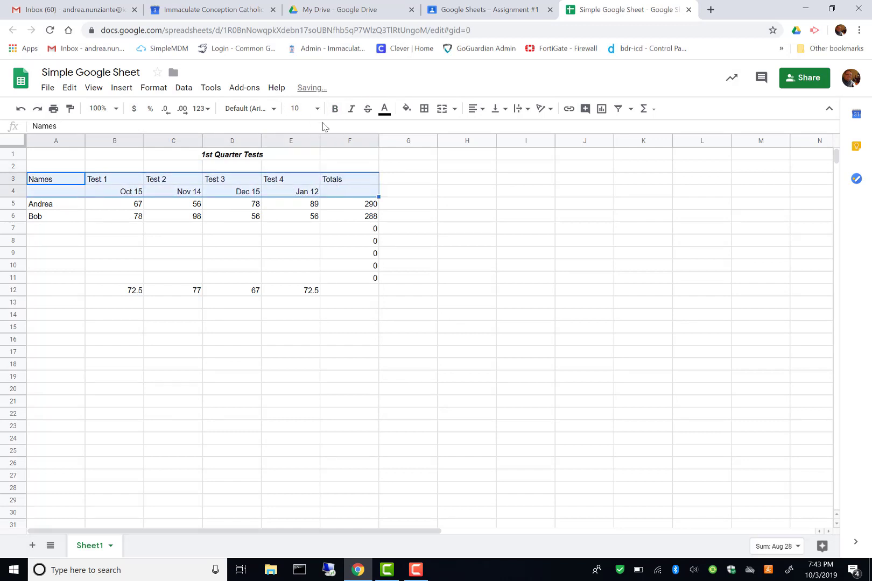
pyautogui.click(473, 110)
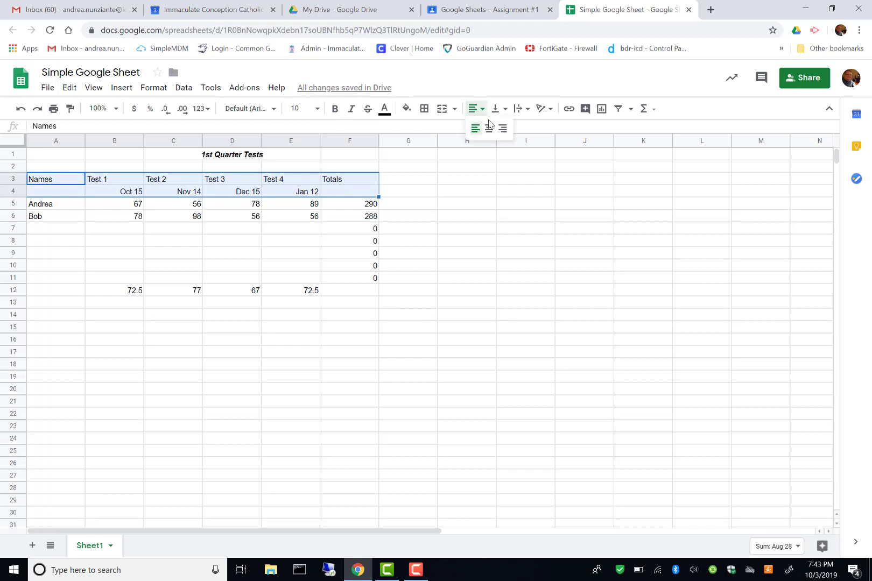
pyautogui.click(490, 131)
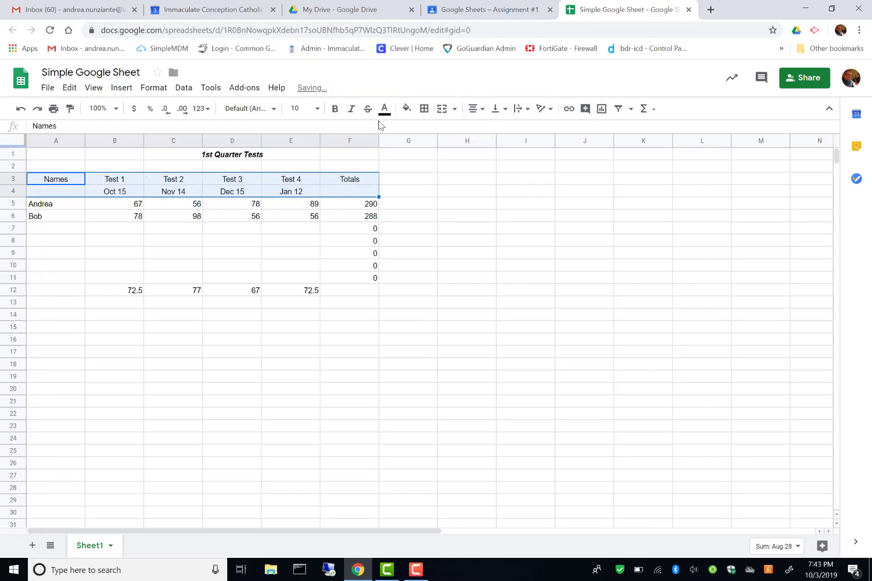
pyautogui.click(336, 110)
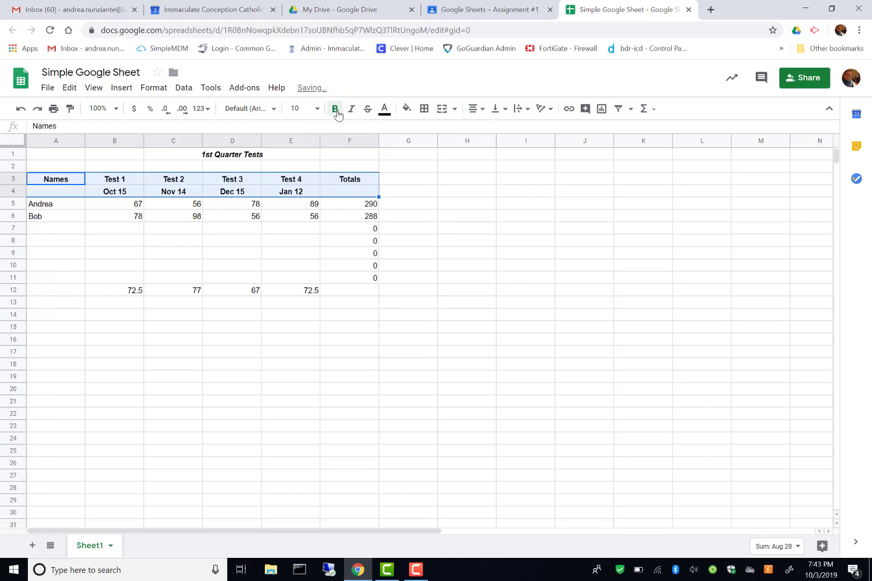
# Try italic formatting on the Totals column title in cell F3, and remove it again
pyautogui.click(343, 171)
pyautogui.click(345, 181)
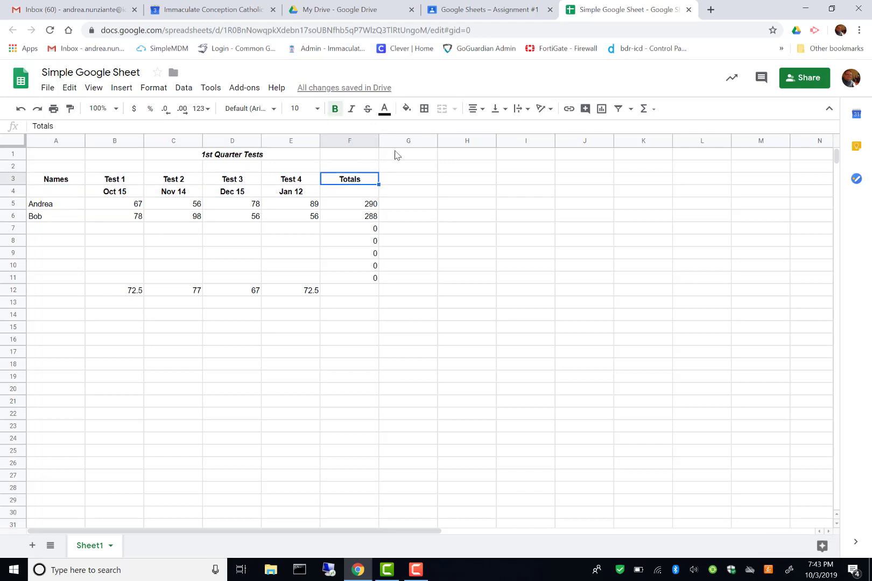
pyautogui.click(353, 117)
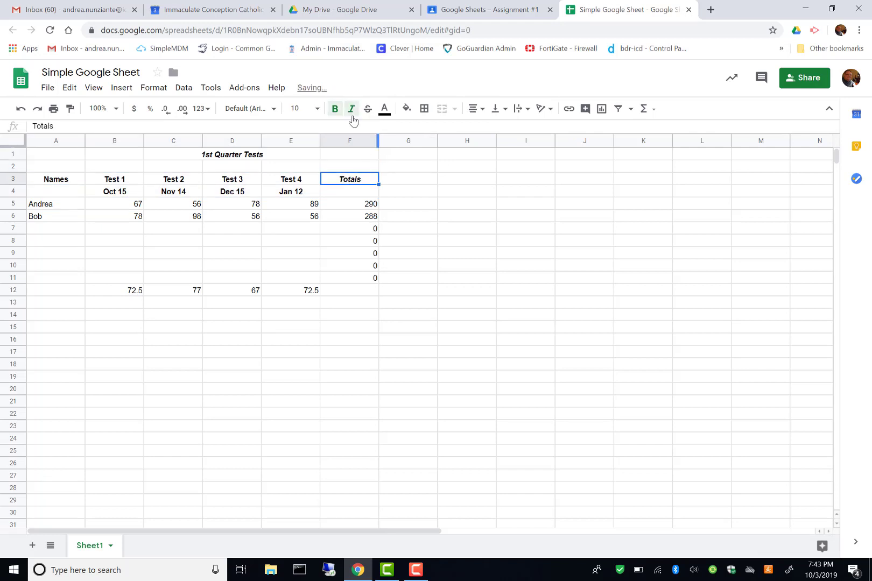
pyautogui.click(353, 119)
pyautogui.click(407, 262)
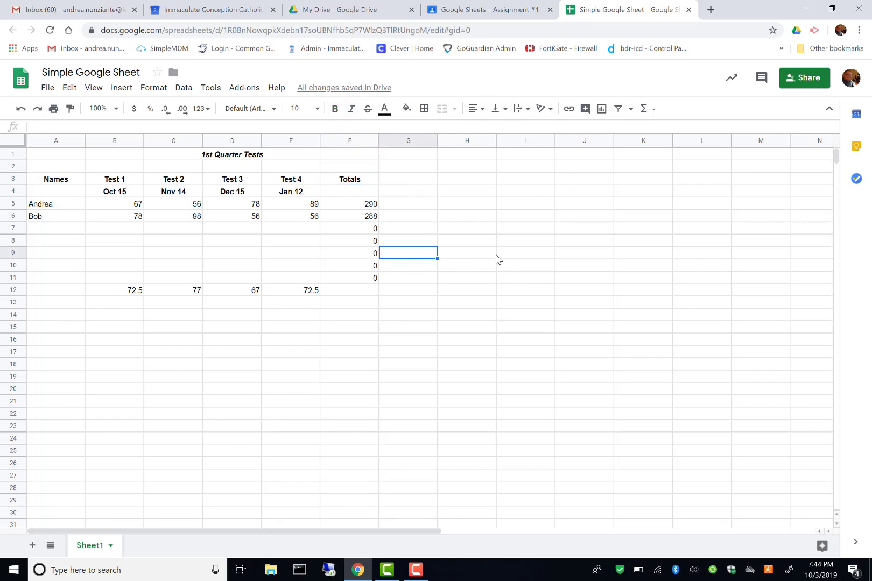
pyautogui.press('Right')
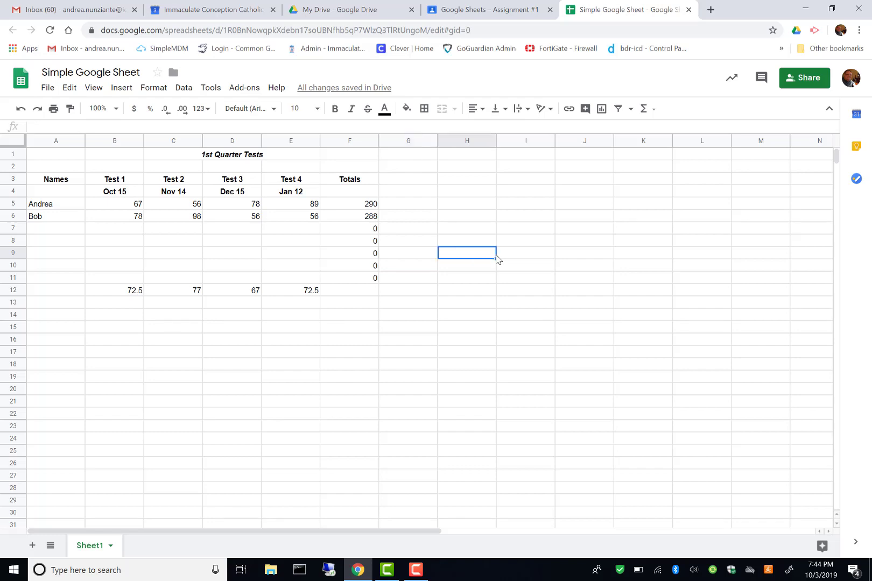
# Switch to the Google Classroom assignment and open Google_Sheets_01.pdf to review the formatting instructions and sample spreadsheet
pyautogui.click(455, 12)
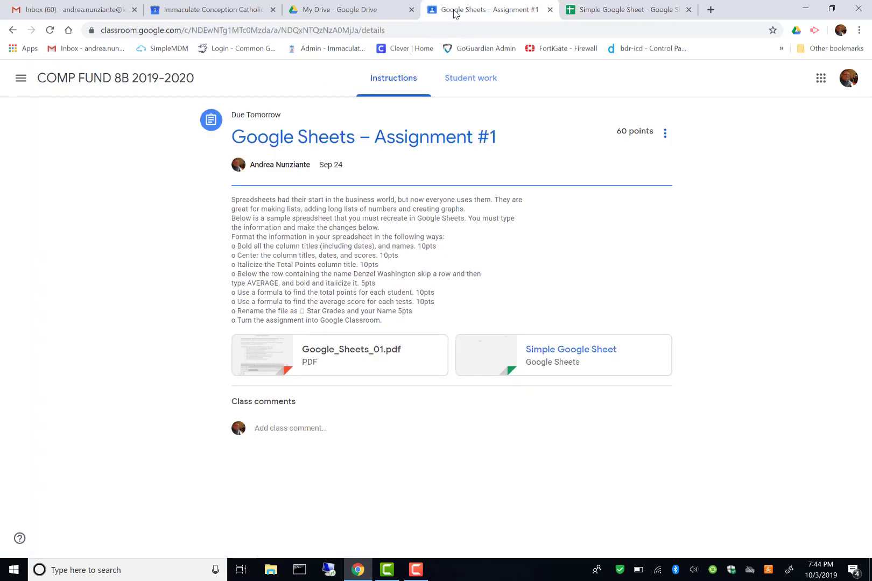
pyautogui.click(267, 363)
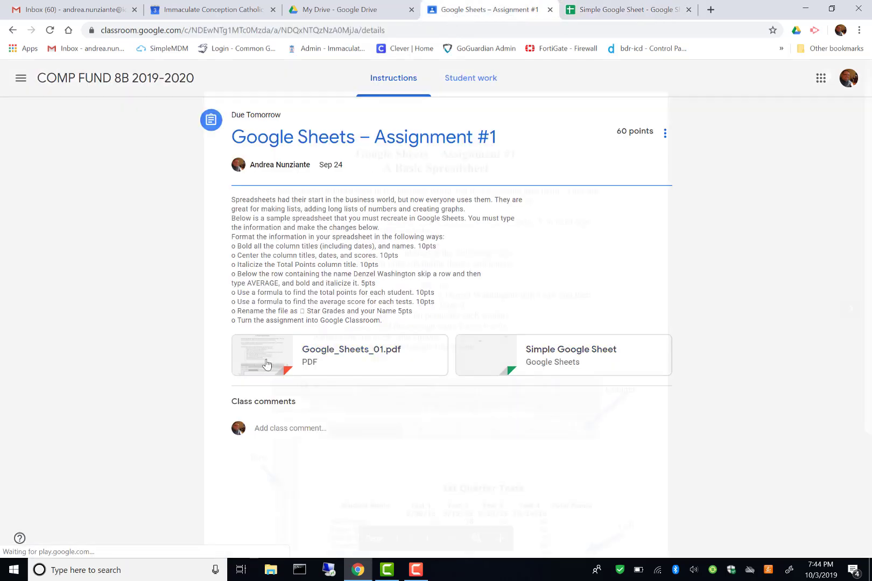
pyautogui.scroll(-3, 431, 263)
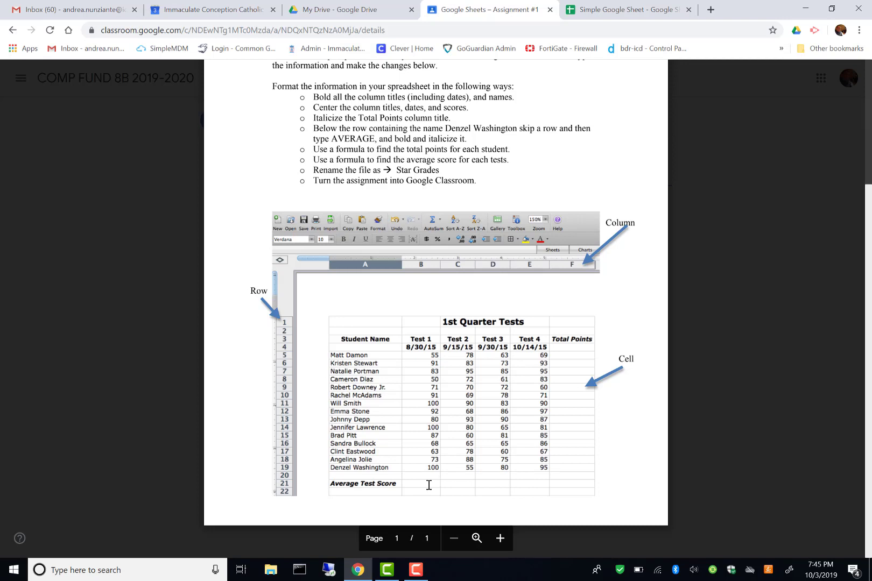
pyautogui.moveTo(418, 571)
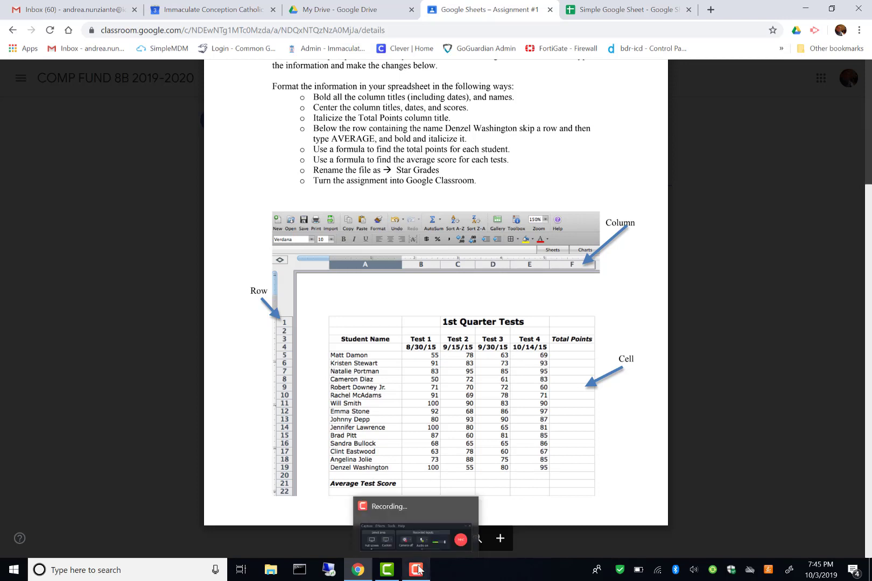